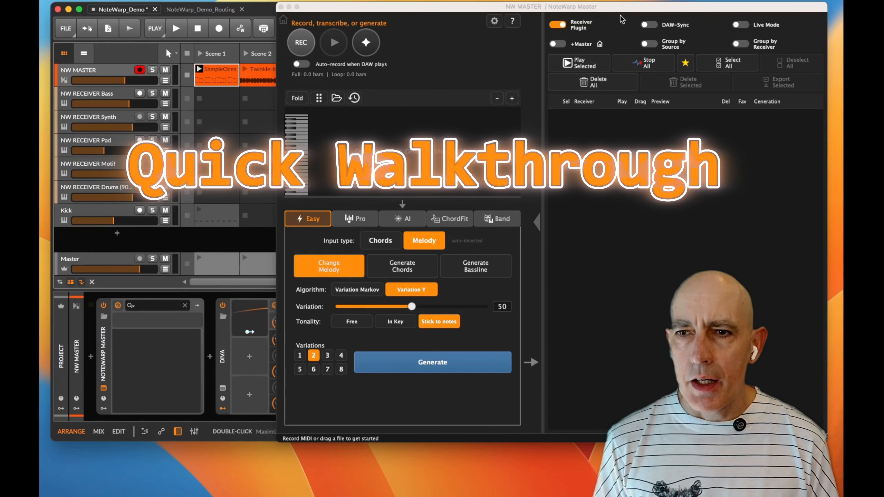
Step: Move the NoteWarp Master window aside to view the project's tracks, and bring it back over them
left_click_drag(620, 7, 629, 328)
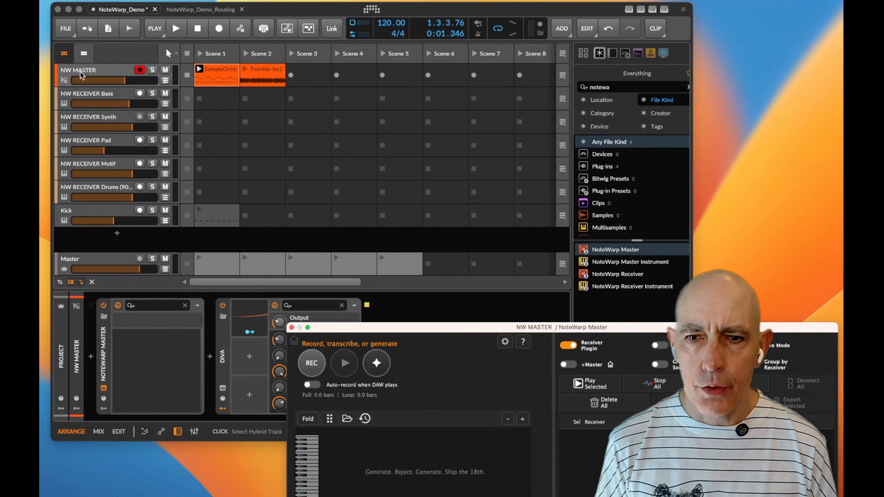
left_click_drag(395, 328, 319, 37)
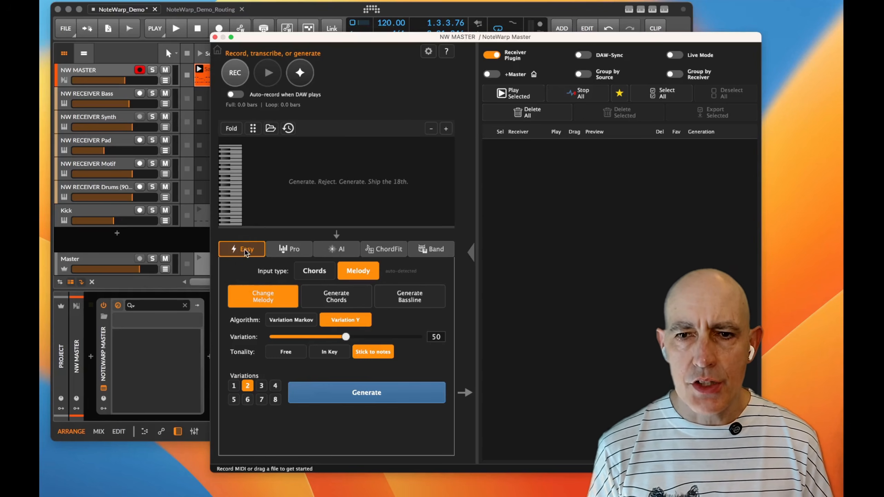
Step: Try stacking the Shuffle, Var. Markov and Variation Y cards in Pro mode, and clear the card selection
left_click(283, 250)
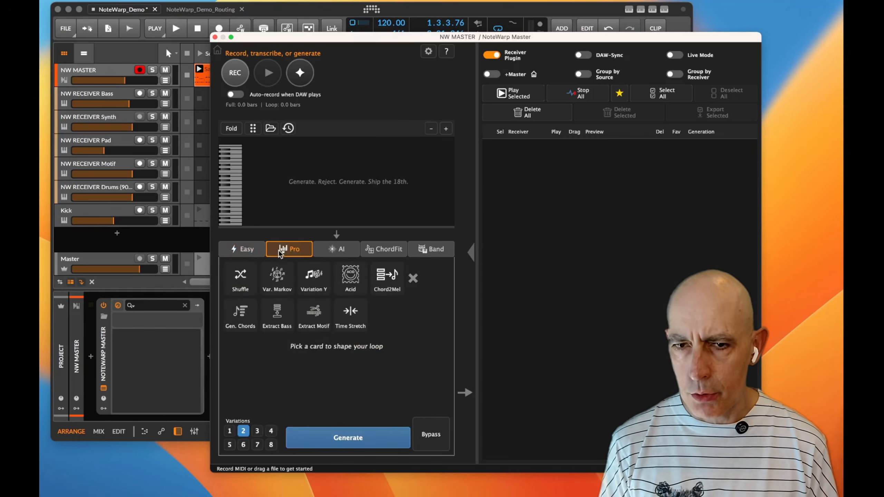
left_click(244, 282)
left_click(269, 285)
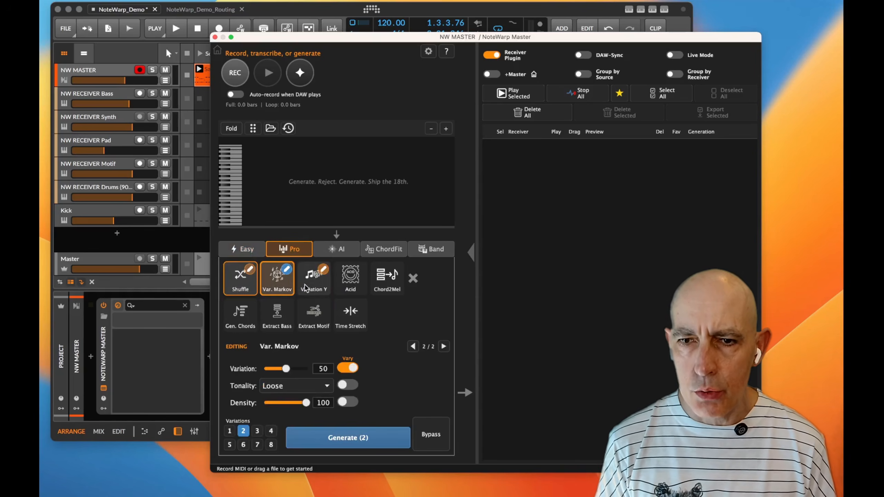
left_click(307, 287)
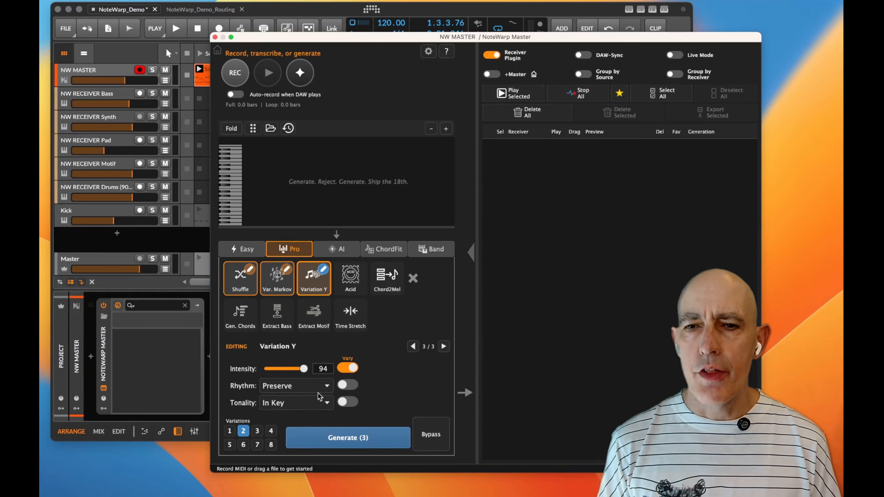
left_click(415, 278)
Step: Look through the AI, ChordFit and Band modes and return to Easy mode
left_click(338, 251)
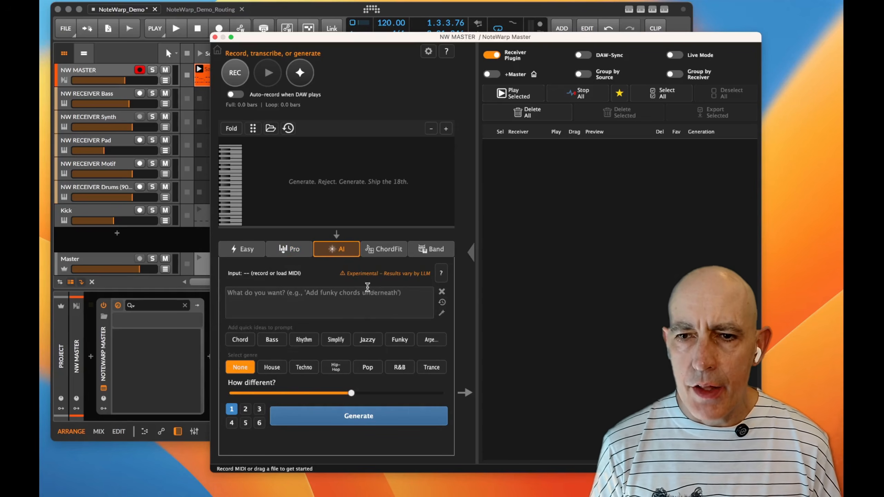
left_click(378, 251)
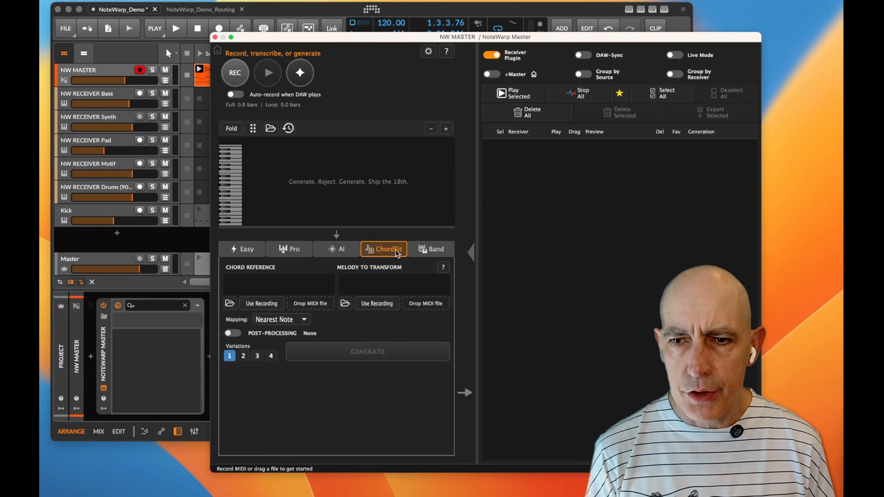
left_click(423, 248)
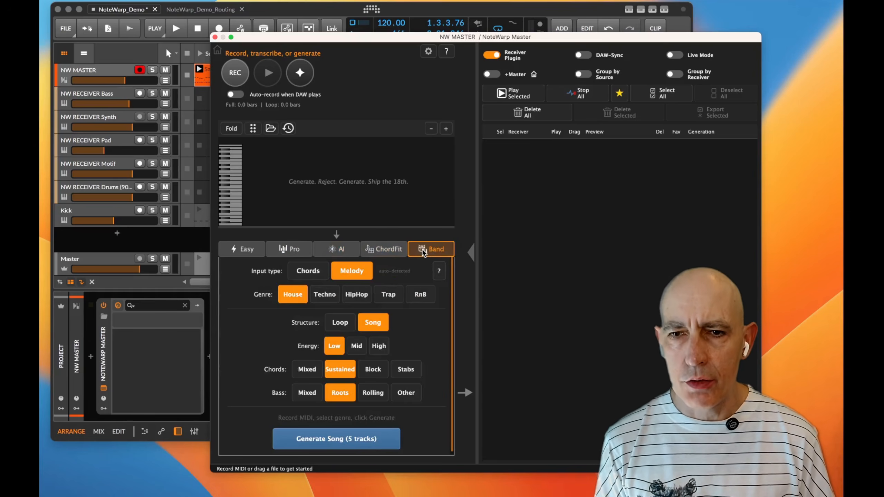
left_click(246, 250)
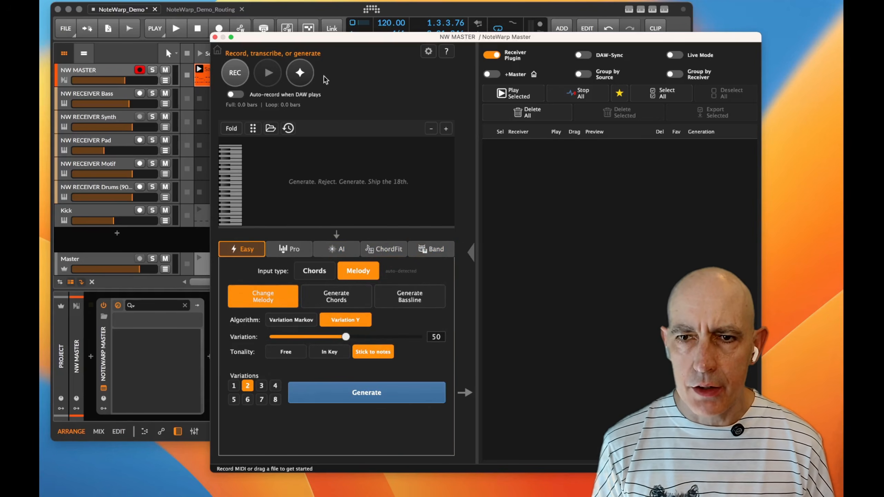
Step: Record the NW MASTER track's Scene 1 clip with auto-record enabled, stop playback and switch auto-record off
left_click_drag(313, 39, 381, 31)
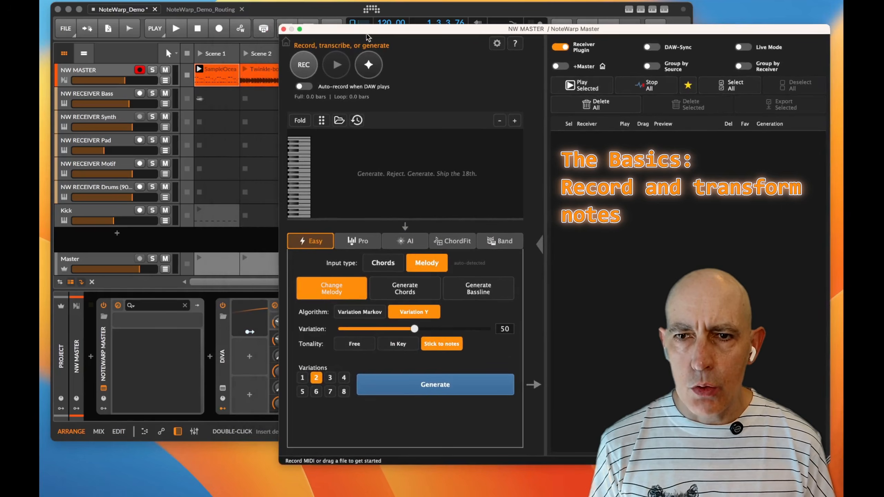
left_click(302, 88)
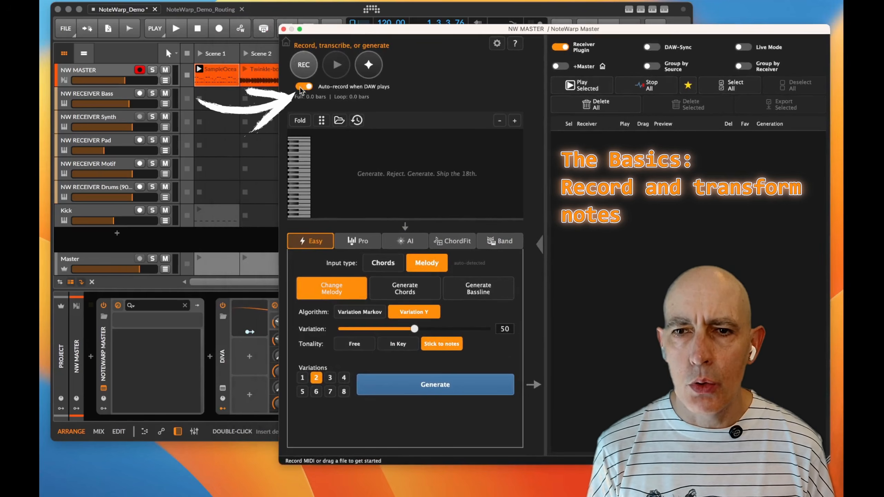
left_click(200, 70)
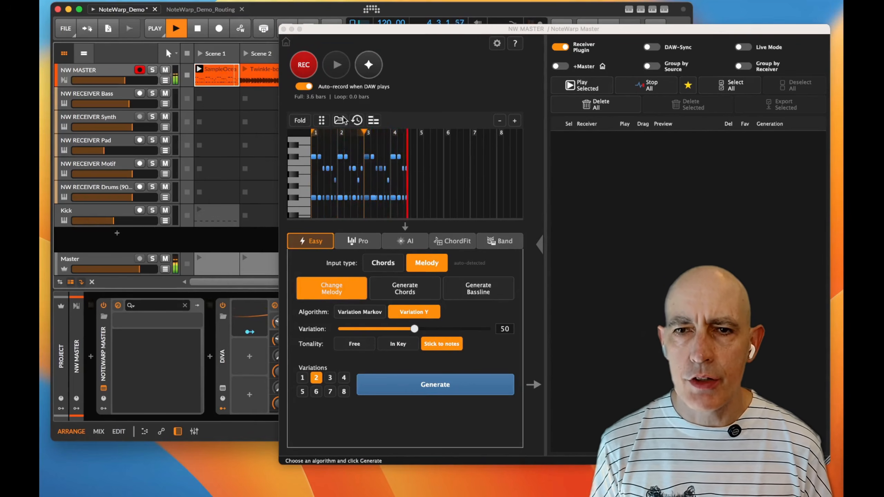
left_click(196, 27)
left_click(304, 86)
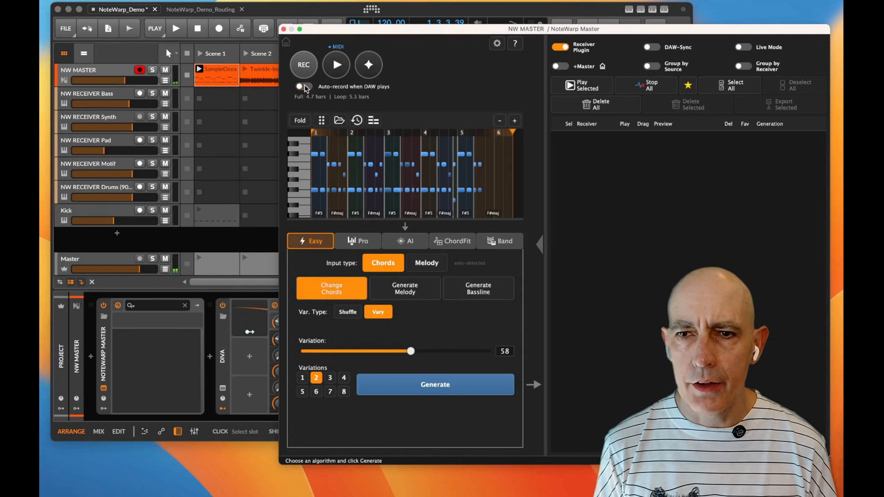
Step: Shorten the recording's loop to 4 bars and play it back briefly
left_click_drag(512, 133, 457, 133)
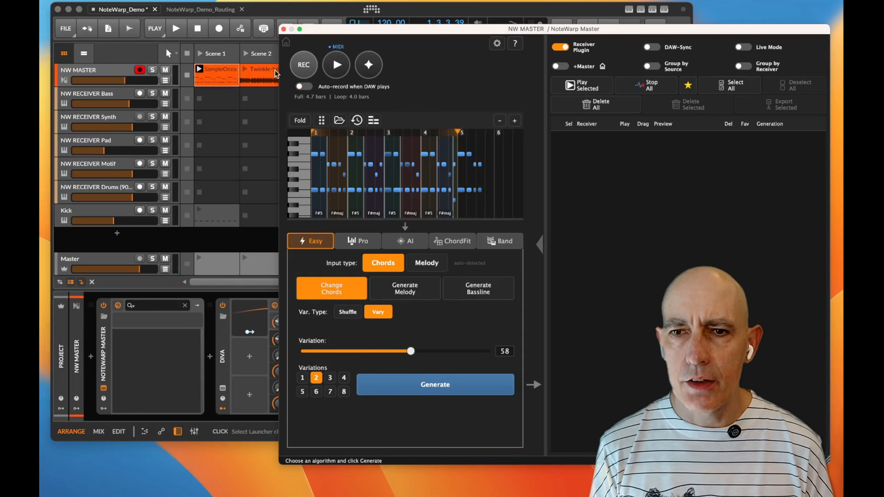
left_click(334, 66)
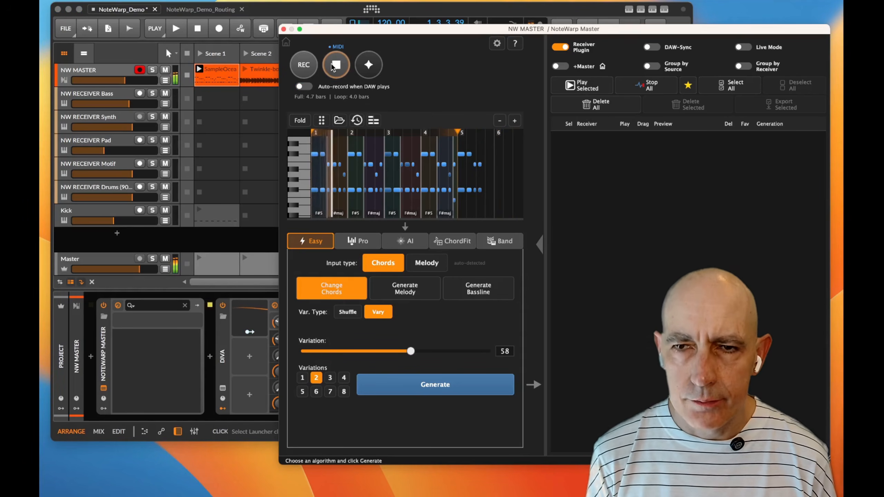
left_click(337, 67)
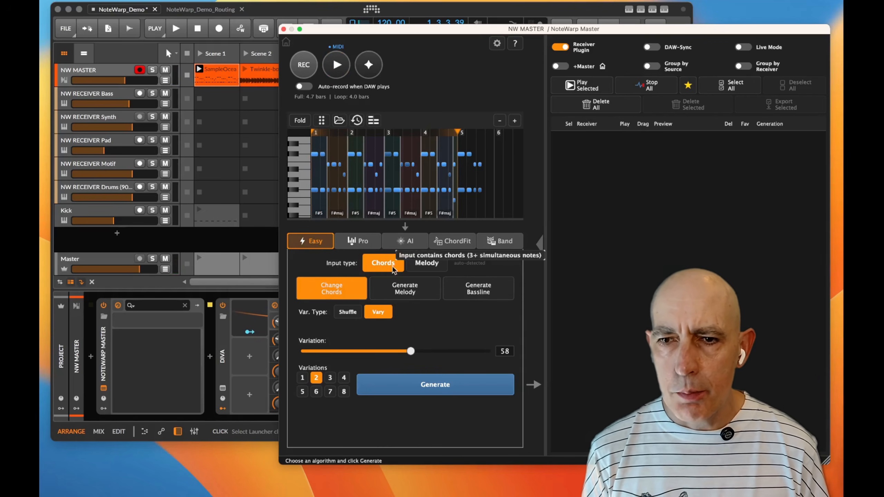
Step: Treat the input as Melody and generate two Change Melody variations with the Variation Y algorithm
left_click(419, 271)
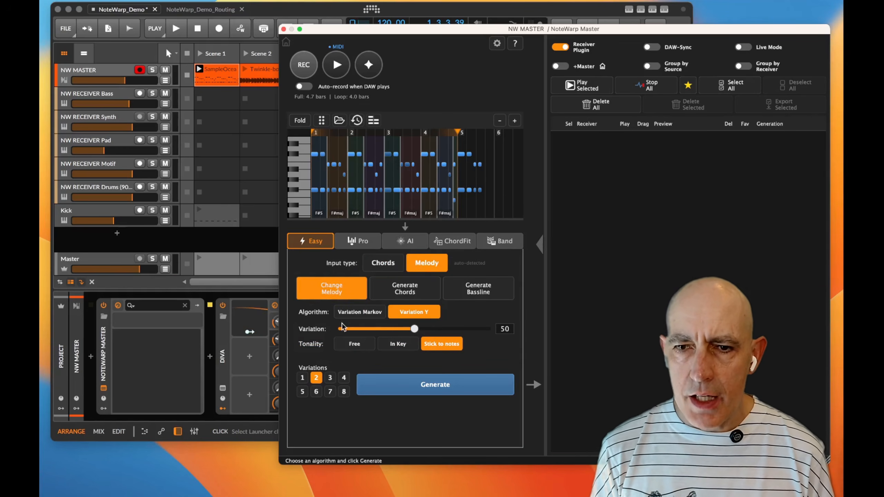
mouse_move(310, 331)
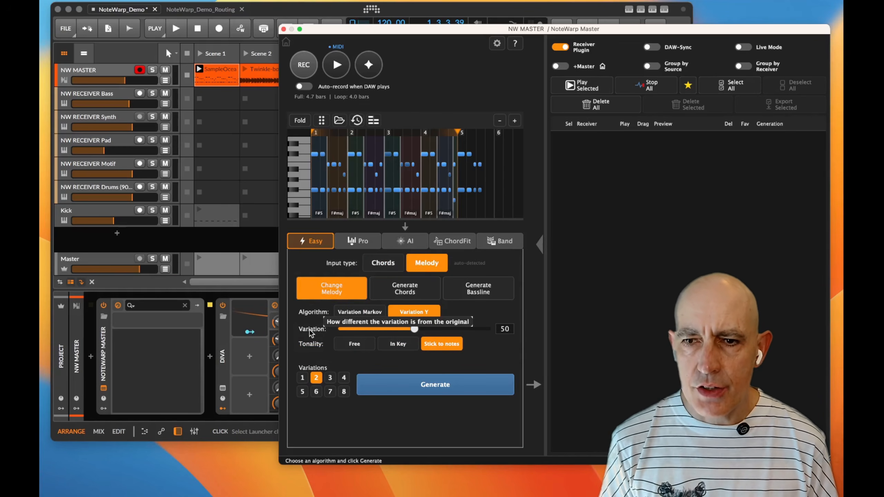
mouse_move(335, 341)
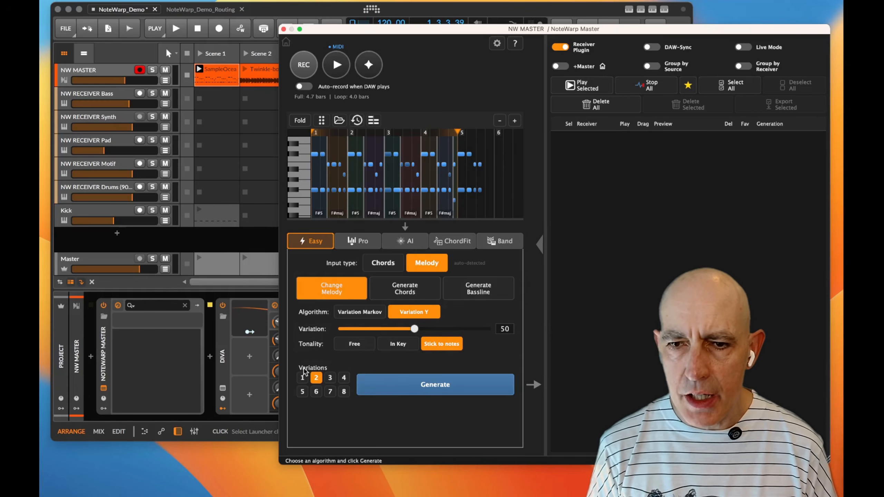
left_click(410, 385)
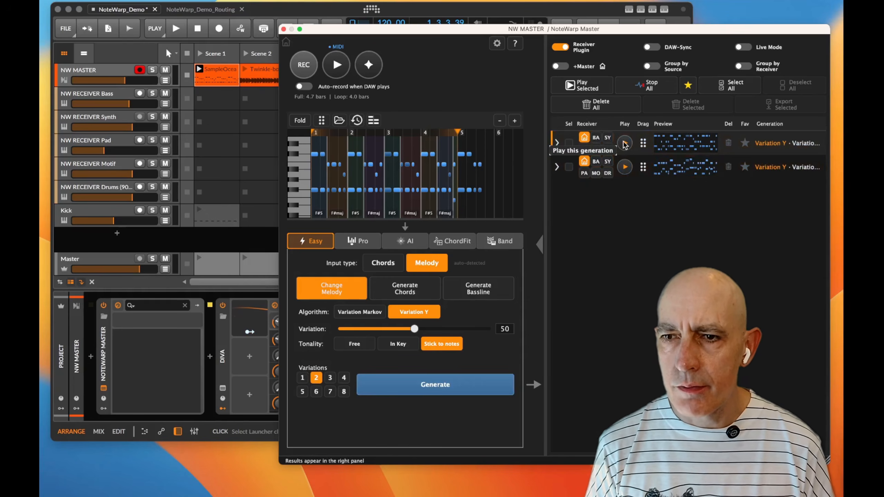
Step: Listen to the first and second generated variations, stopping each one after playback
left_click(625, 143)
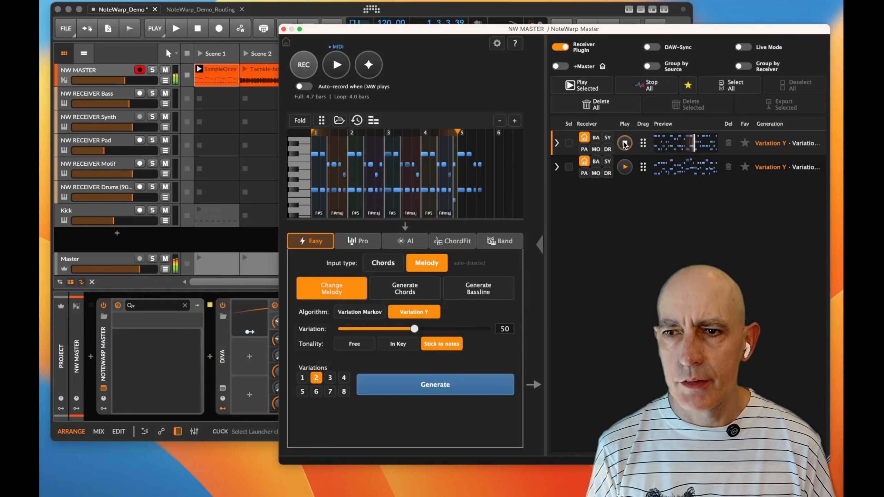
left_click(626, 144)
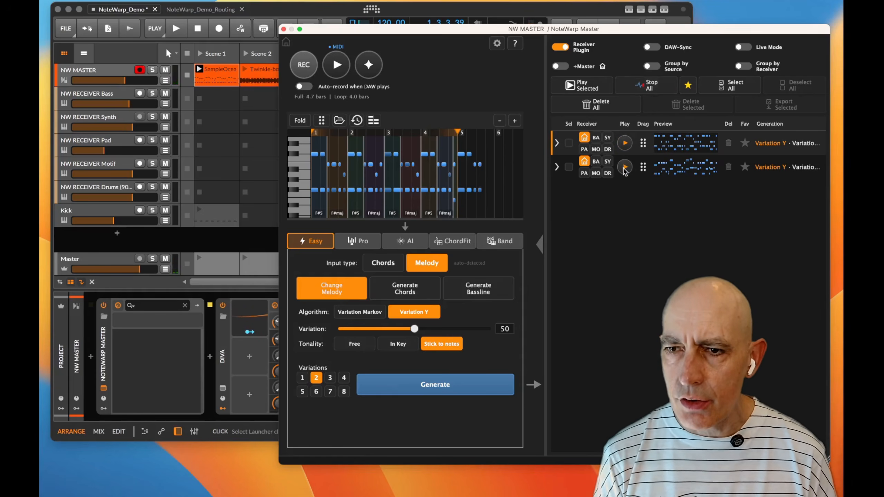
left_click(625, 169)
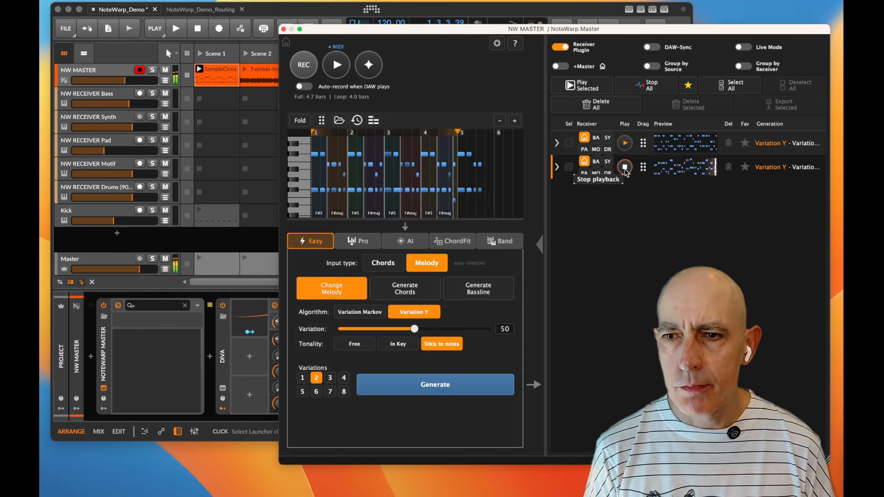
left_click(626, 171)
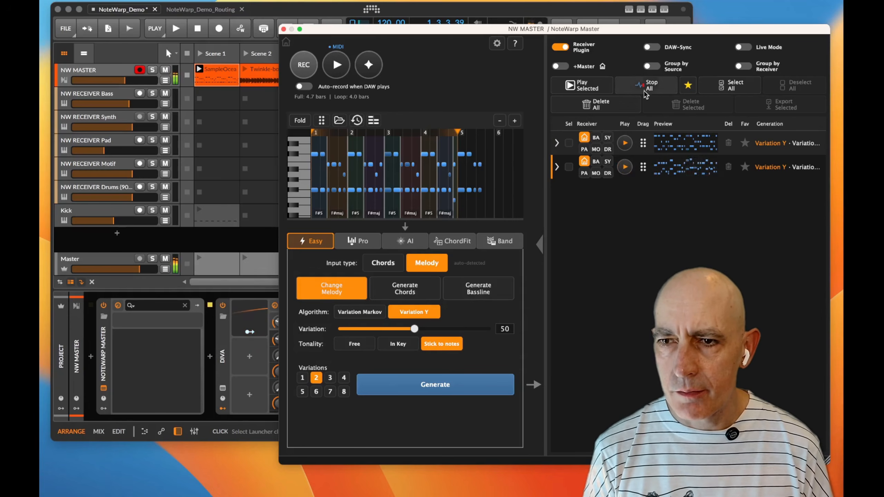
Step: Set the second variation's loop start to bar 3, audition the shortened loop and collapse its details
left_click(558, 168)
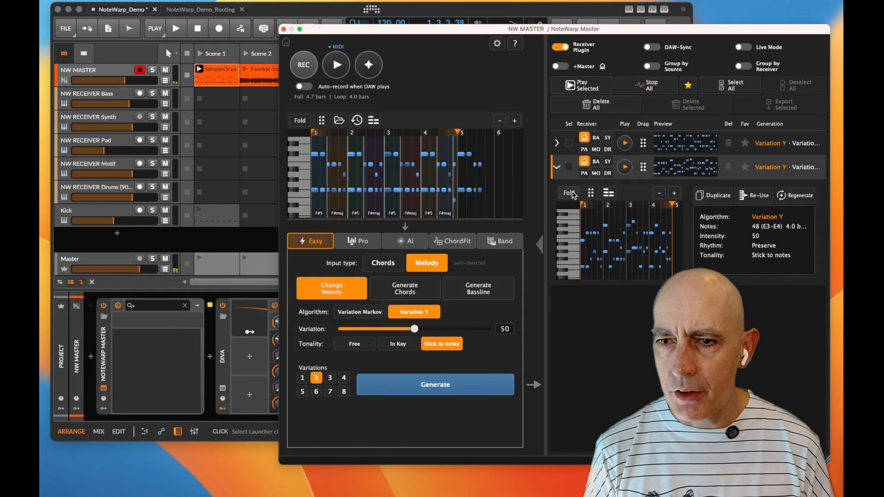
left_click_drag(582, 204, 627, 202)
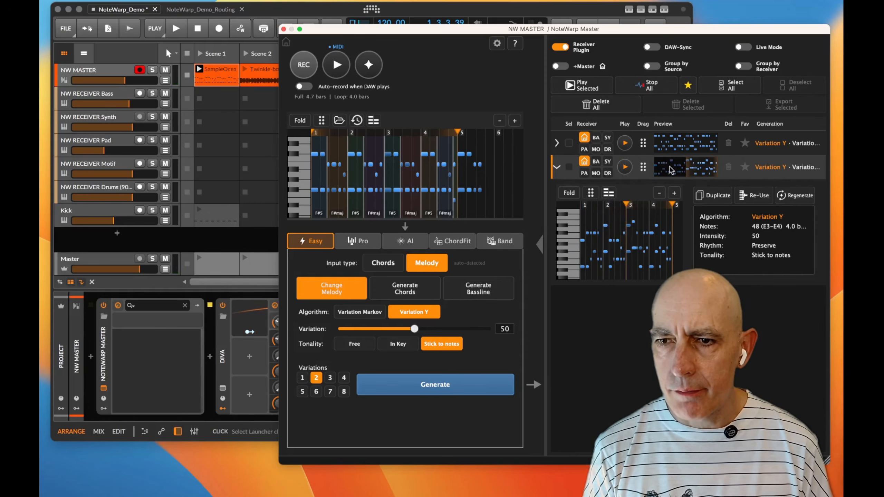
left_click(624, 167)
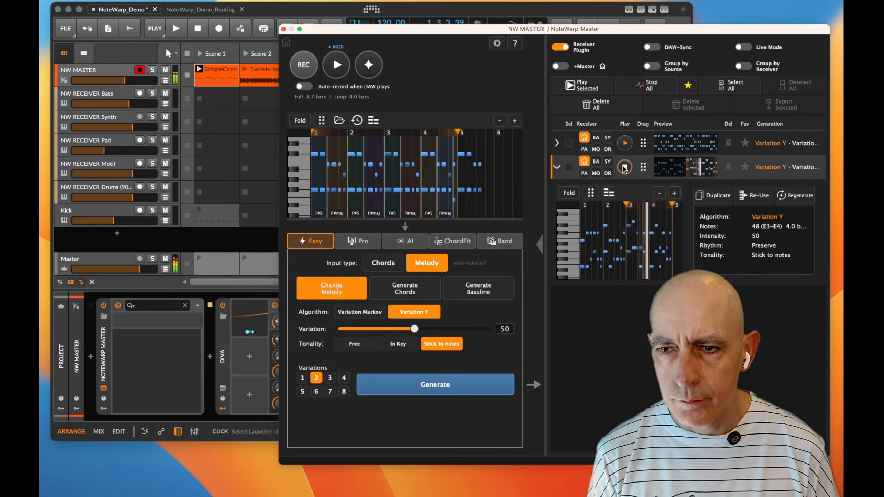
left_click(644, 90)
left_click(557, 167)
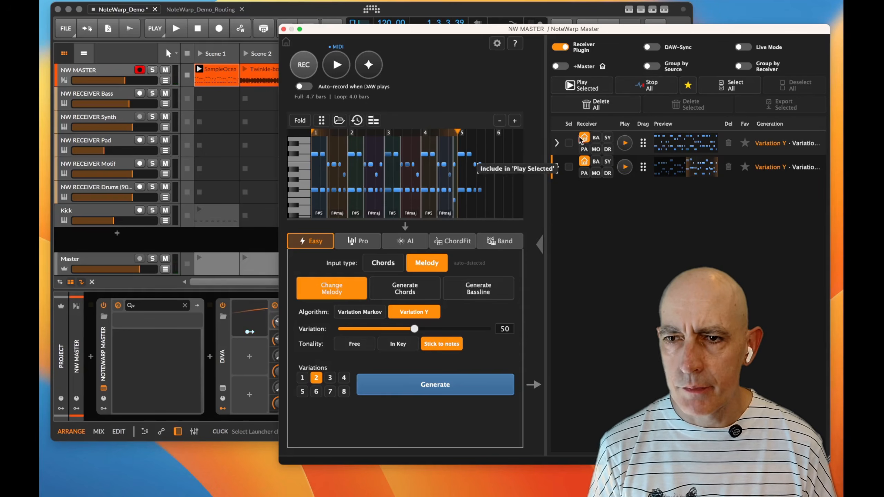
Step: Delete all generated variations
left_click(596, 106)
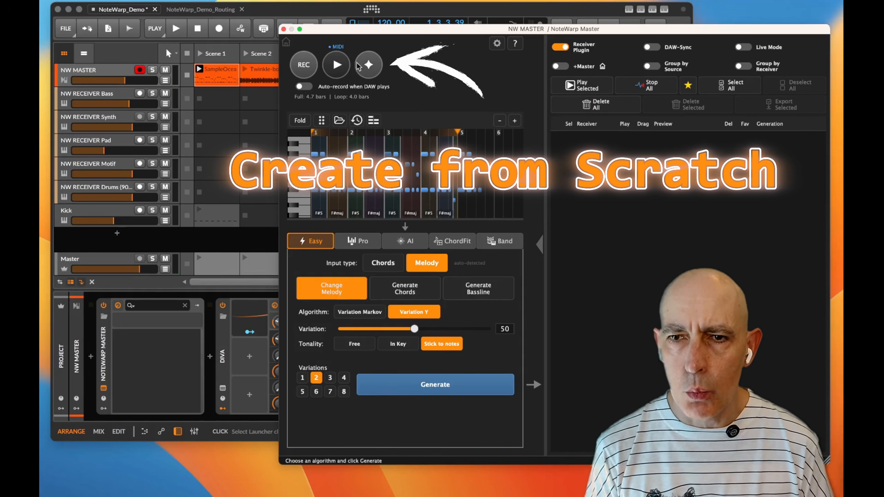
Step: Generate two 4-bar chord progressions from scratch in G Major with the House genre, Driving mood and House Stab rhythm
left_click(370, 66)
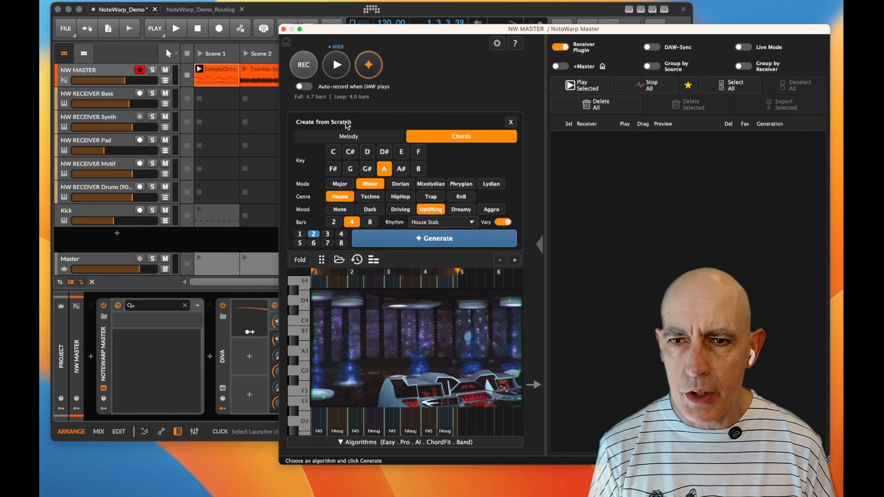
left_click(348, 134)
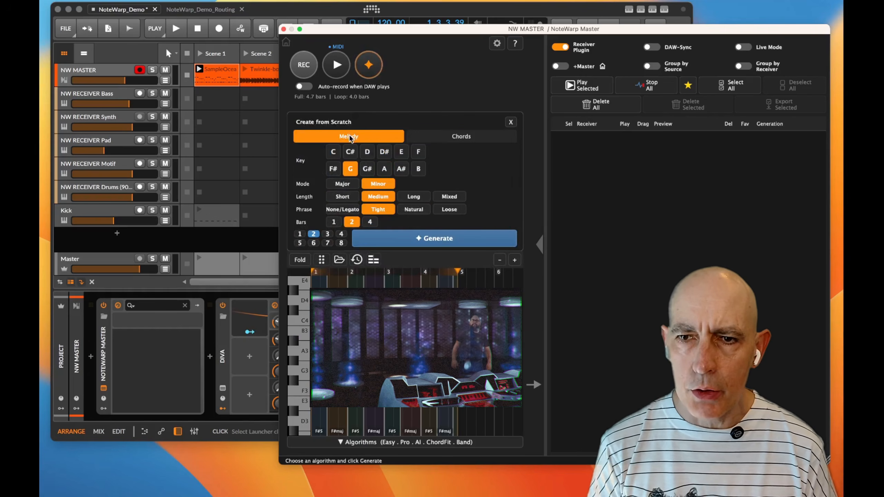
left_click(437, 135)
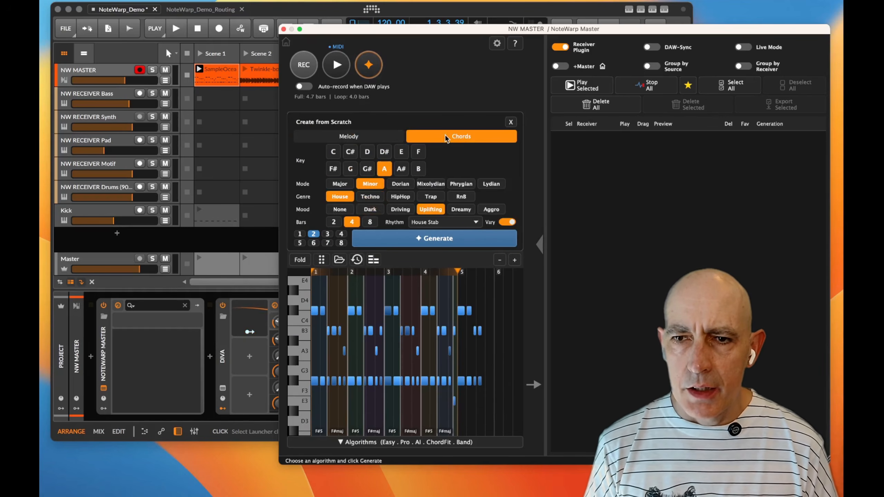
left_click(350, 170)
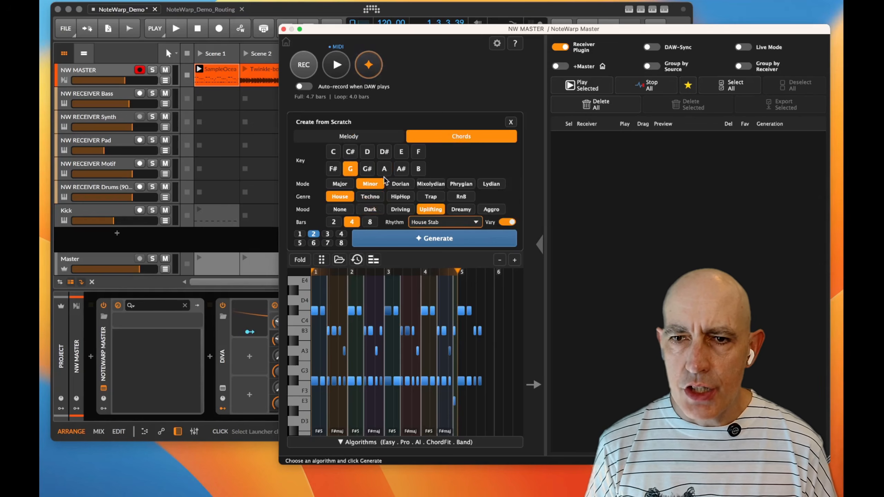
left_click(343, 187)
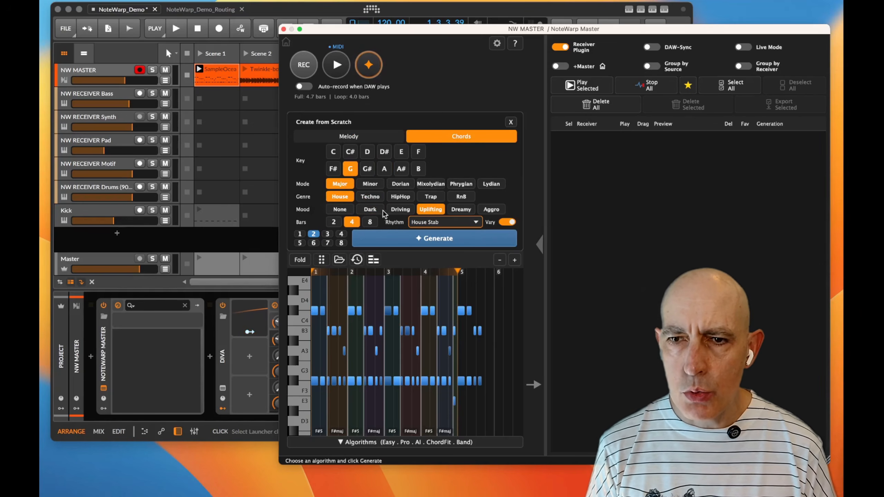
left_click(398, 210)
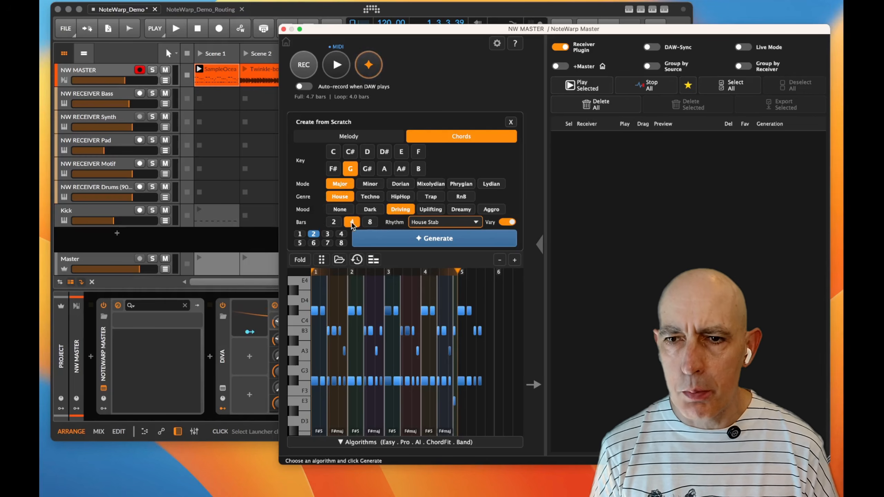
left_click(432, 226)
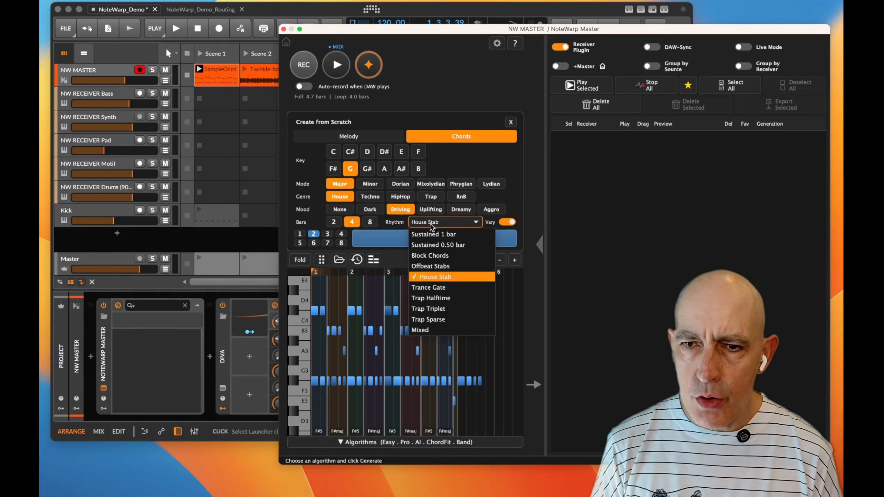
left_click(430, 223)
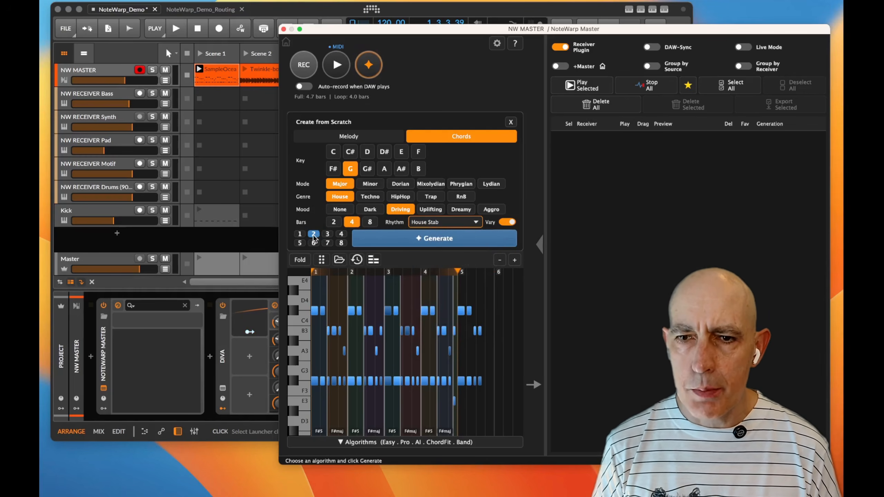
left_click(415, 243)
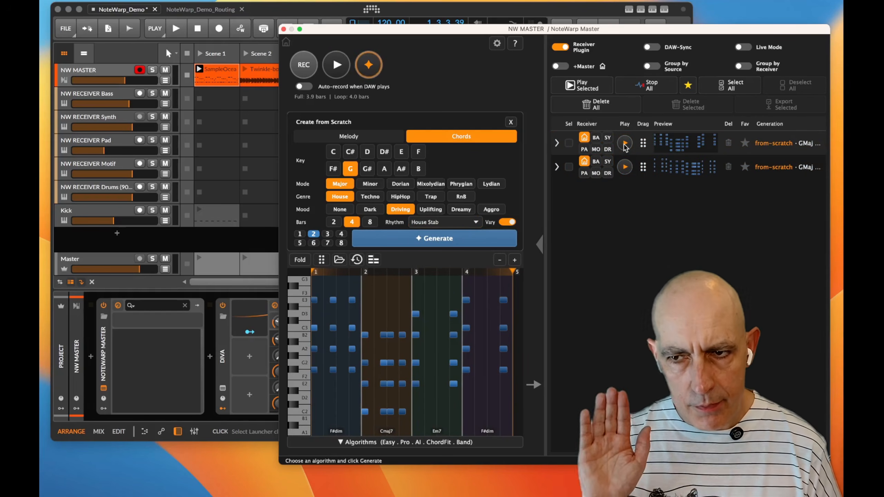
Step: Audition both from-scratch G Major chord generations and stop playback
left_click(625, 144)
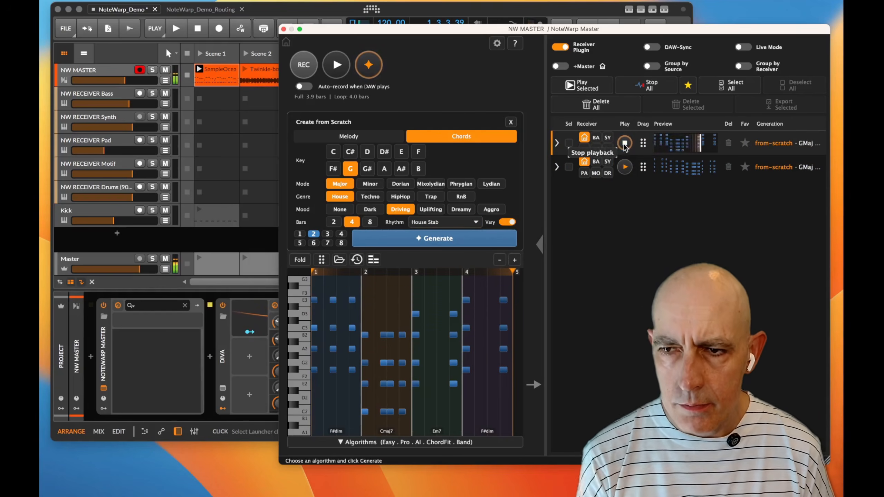
left_click(625, 144)
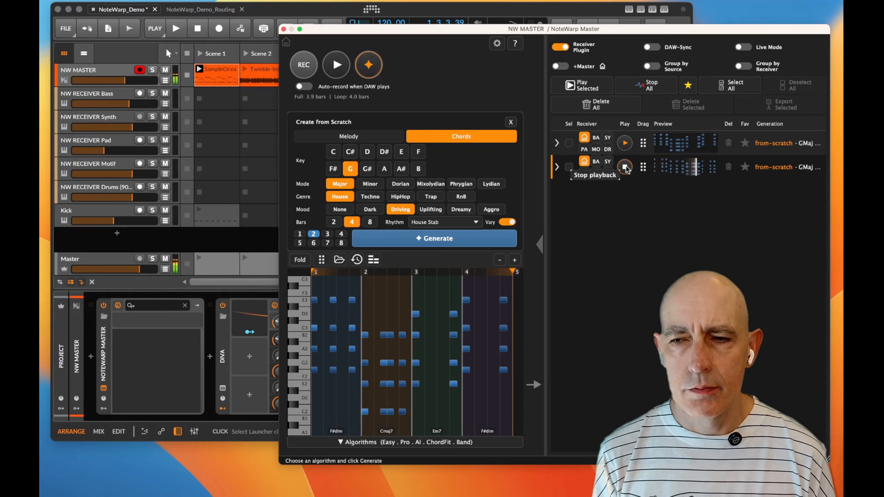
left_click(625, 168)
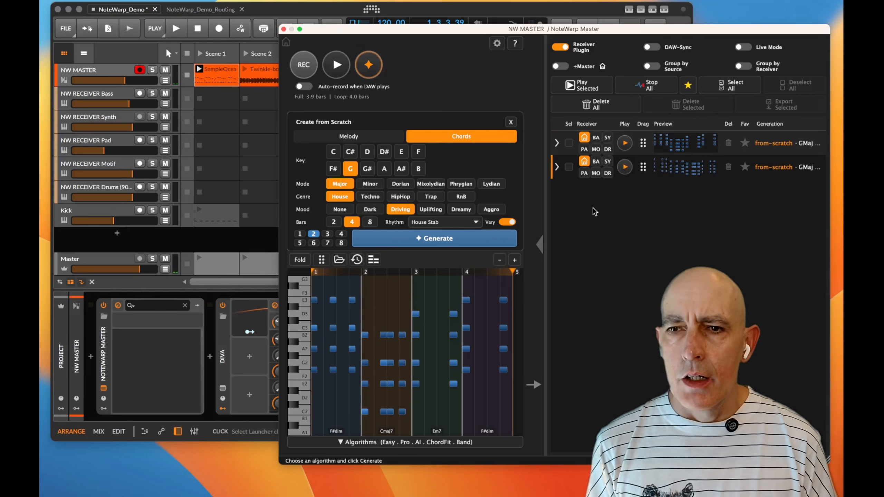
Step: Generate two 2-bar G Minor melodies from scratch with Long length and Natural phrase, and audition the second one
left_click(352, 136)
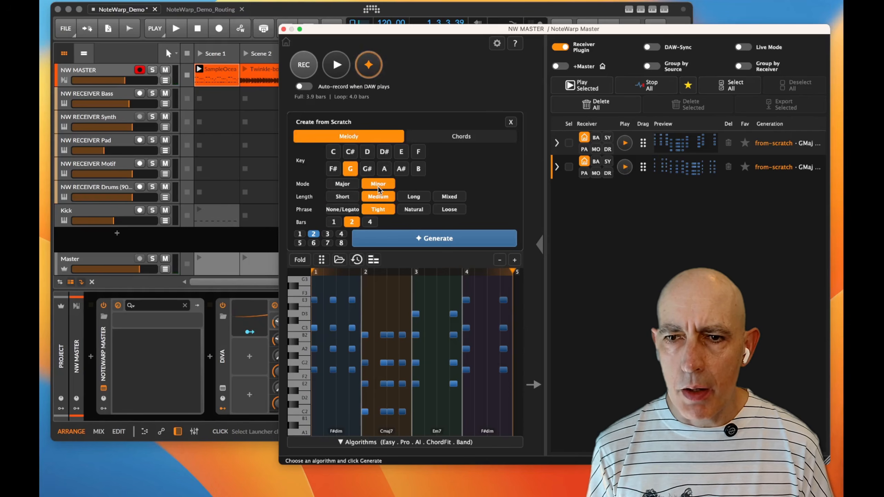
left_click(351, 200)
left_click(411, 197)
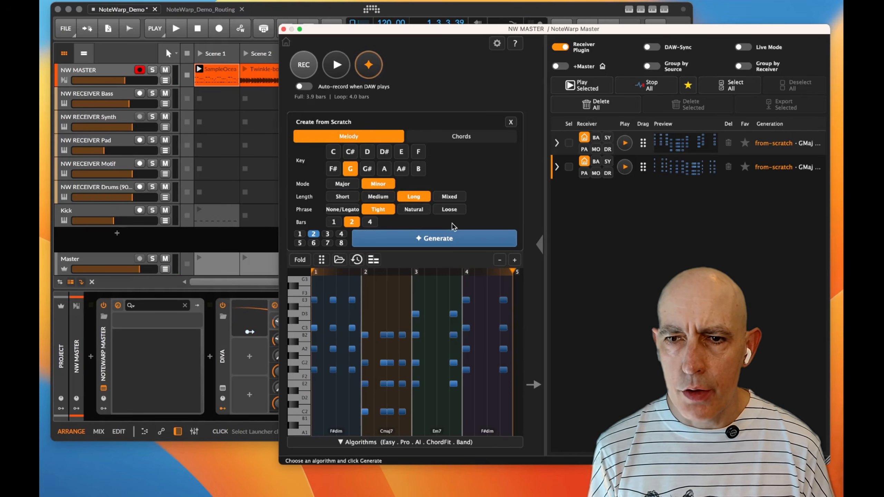
left_click(411, 215)
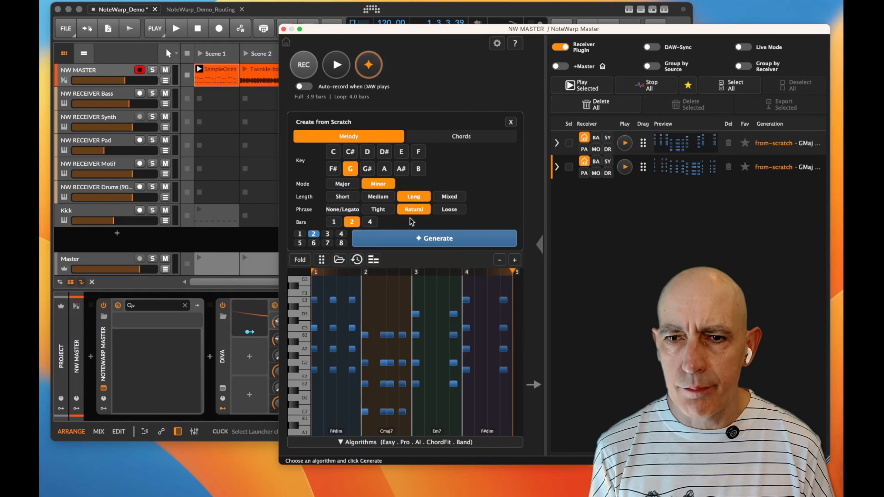
left_click(375, 233)
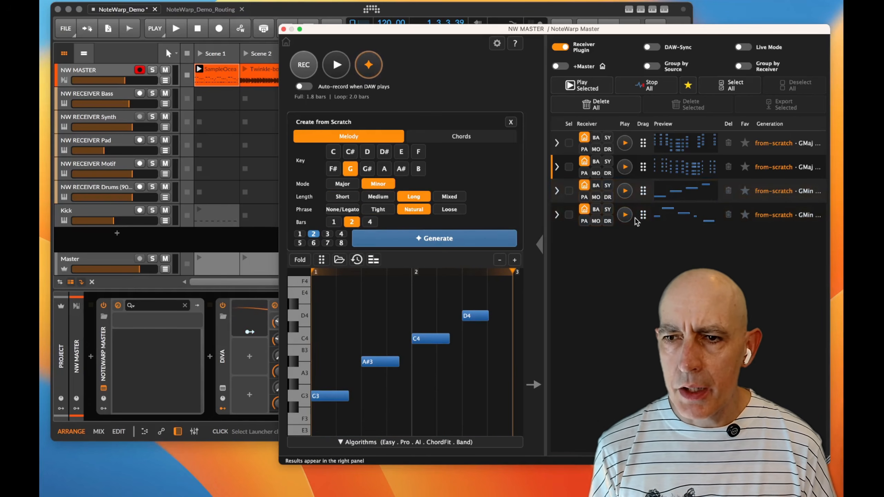
left_click(625, 215)
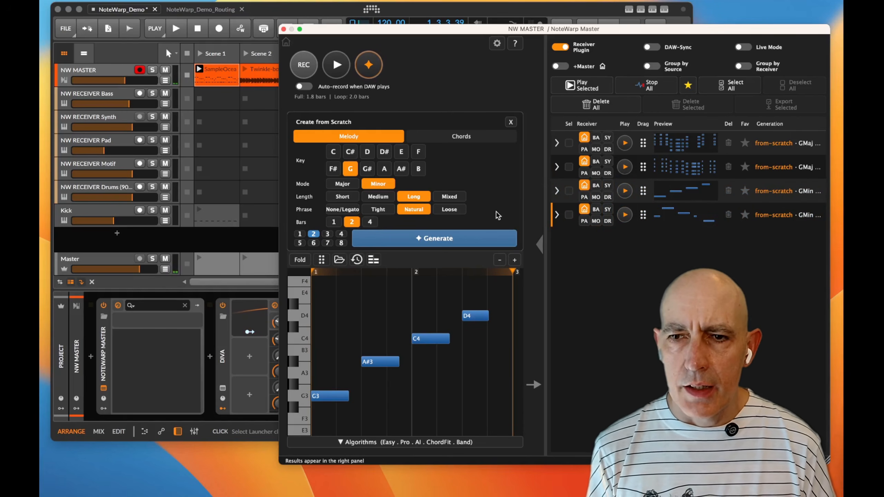
Step: Generate two more G Minor melodies with Short length, audition the first of them and stop all playback
left_click(350, 197)
left_click(418, 235)
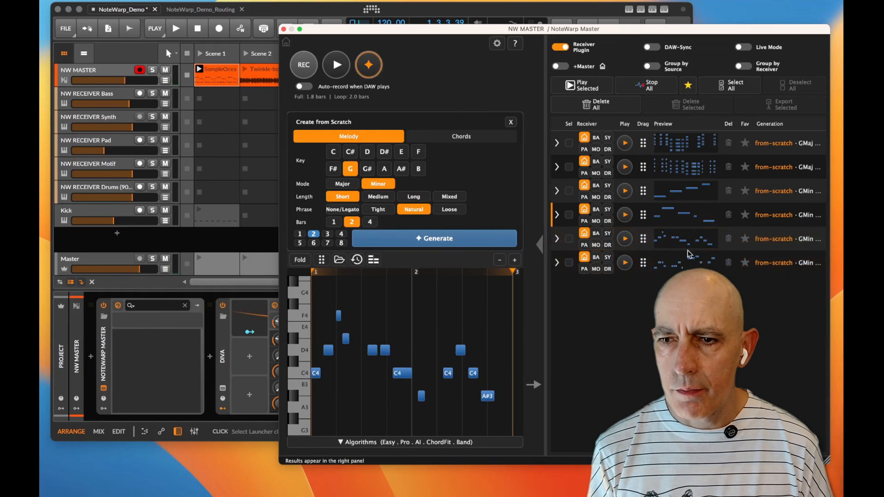
left_click(625, 240)
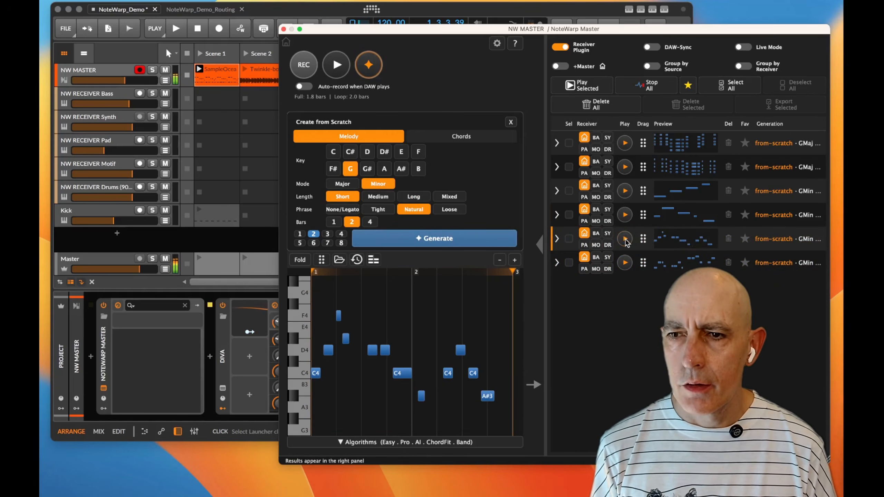
left_click(655, 89)
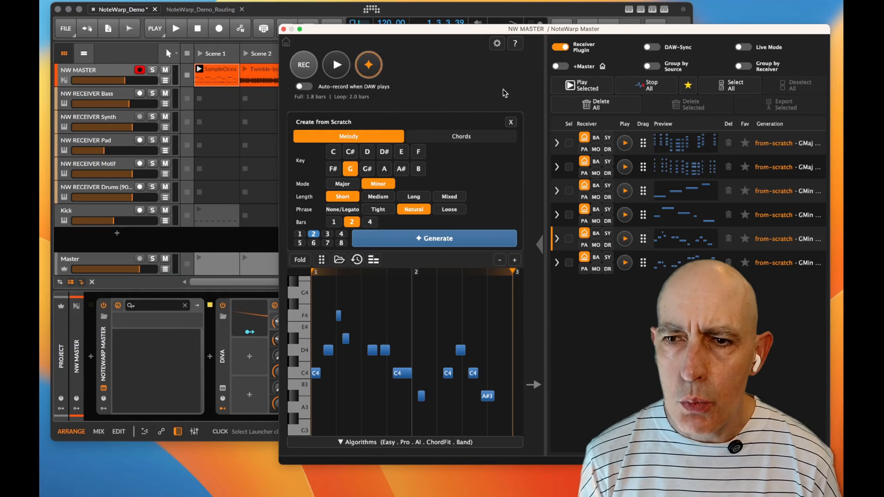
Step: Leave Create from Scratch, switch to the Band generator and reload the original Recording from the MIDI history
left_click(511, 123)
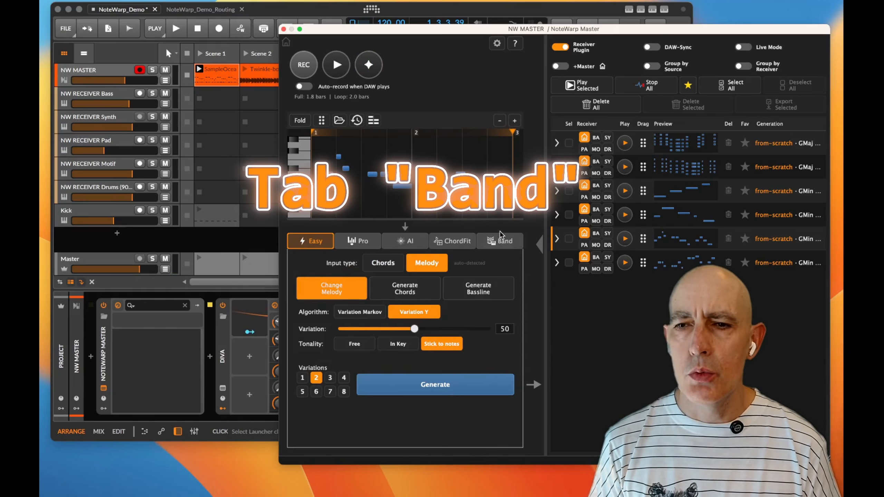
left_click(501, 241)
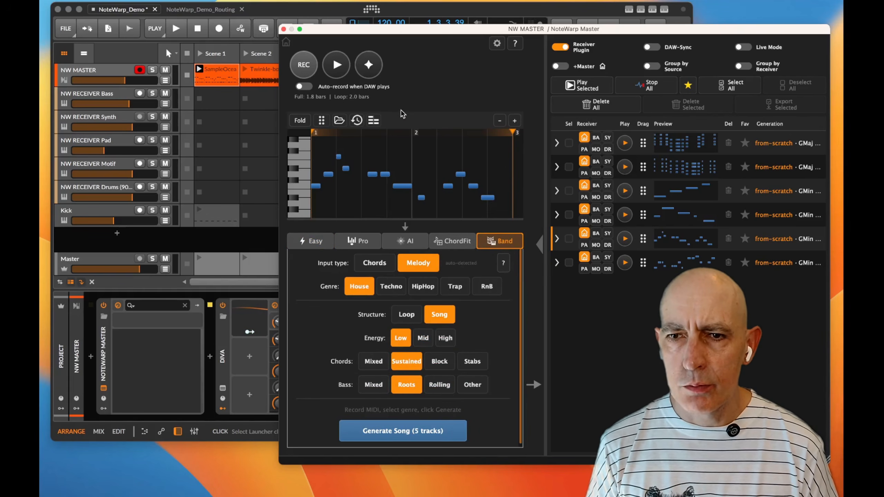
left_click(357, 121)
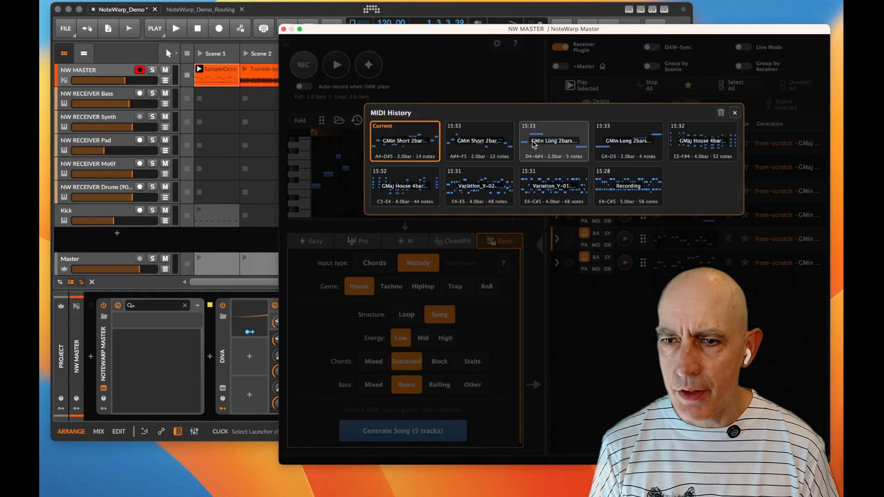
left_click(627, 191)
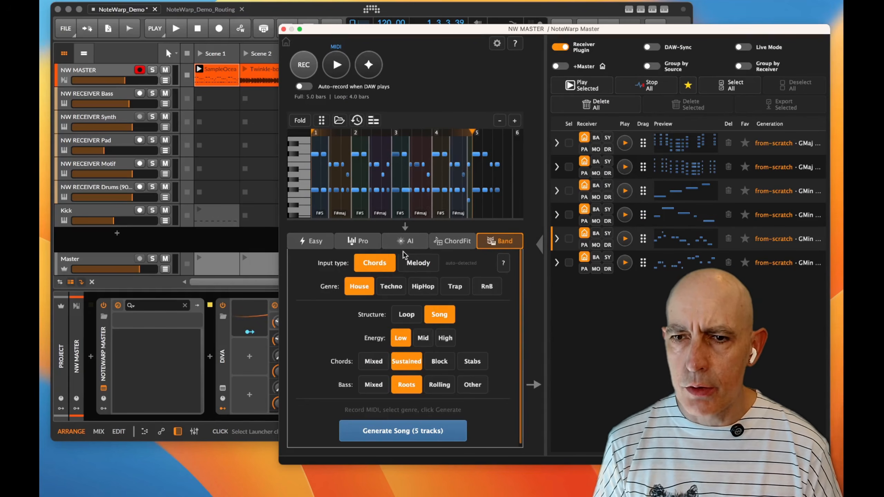
Step: Delete all previous generations and generate a five-track House song from the Melody input with Mid energy
left_click(418, 262)
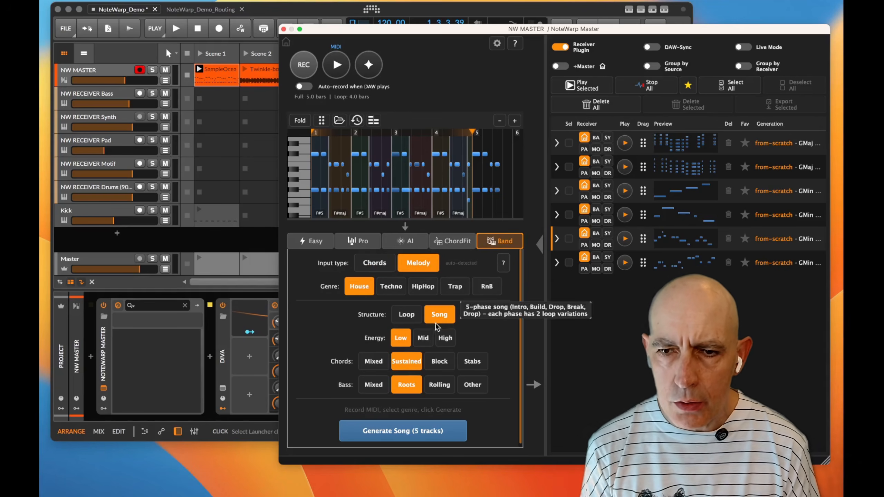
left_click(421, 340)
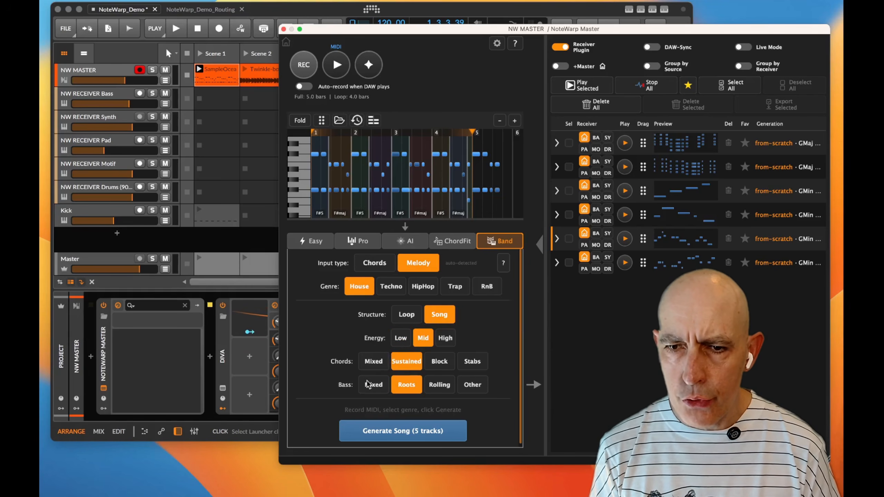
left_click(615, 106)
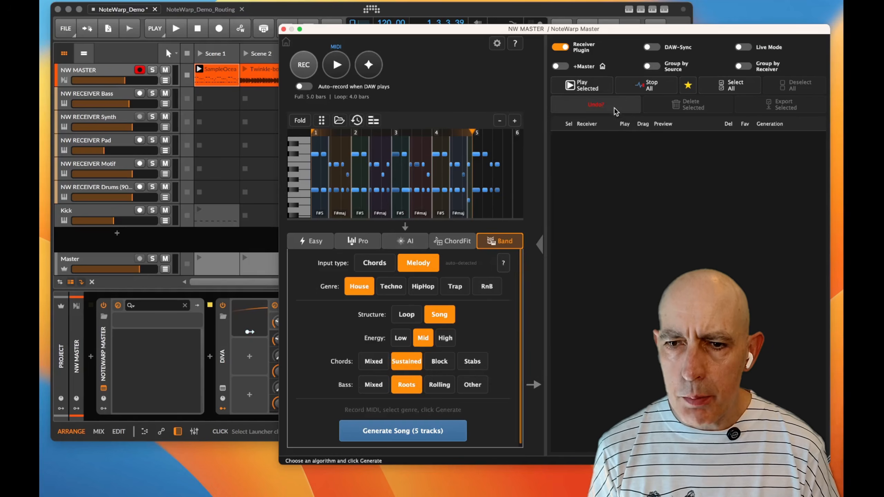
left_click(429, 431)
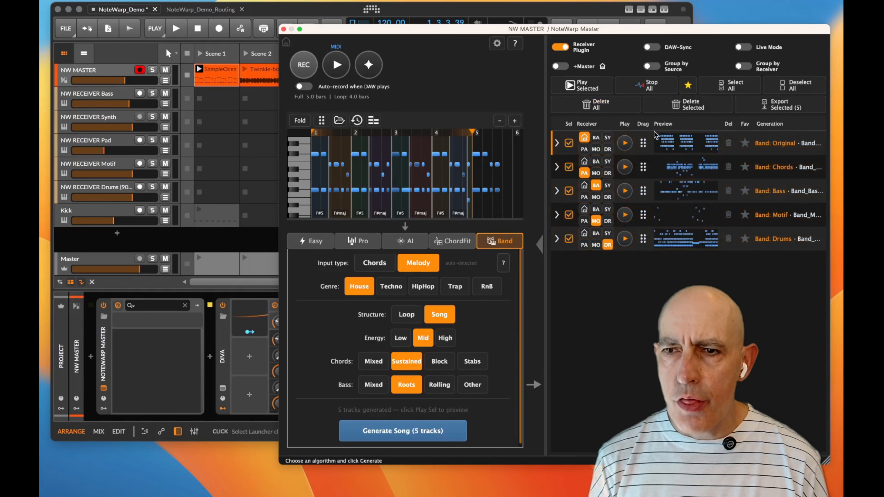
Step: Listen to all five selected band tracks playing in parallel and stop them
left_click(584, 87)
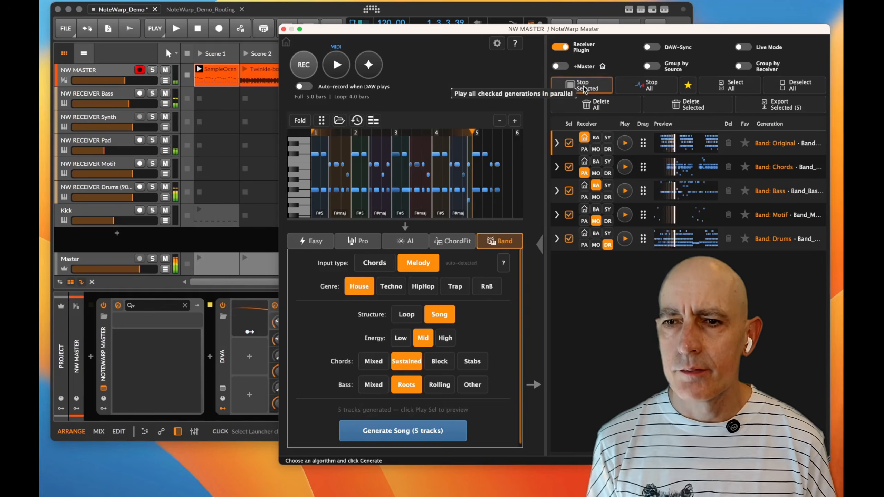
left_click(585, 86)
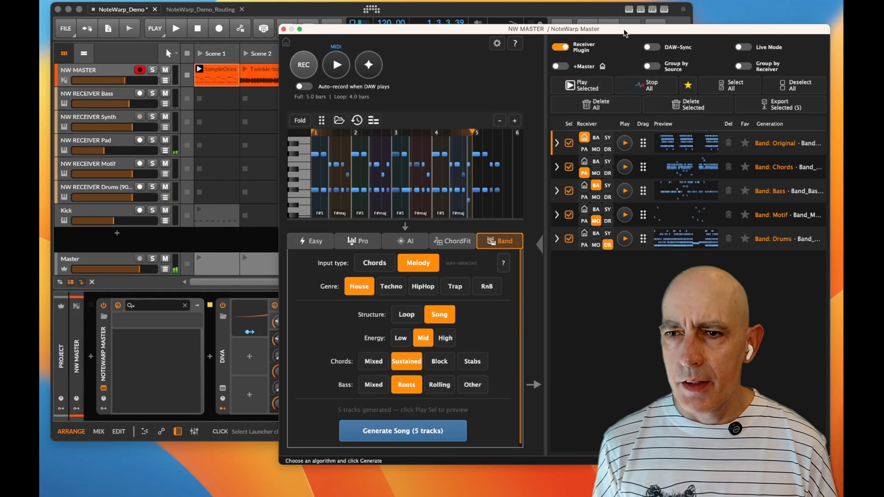
Step: Try transferring the band tracks into the DAW's clip launcher, exporting all five selected clips together into Scene 2, and undo the import
left_click_drag(623, 29, 646, 80)
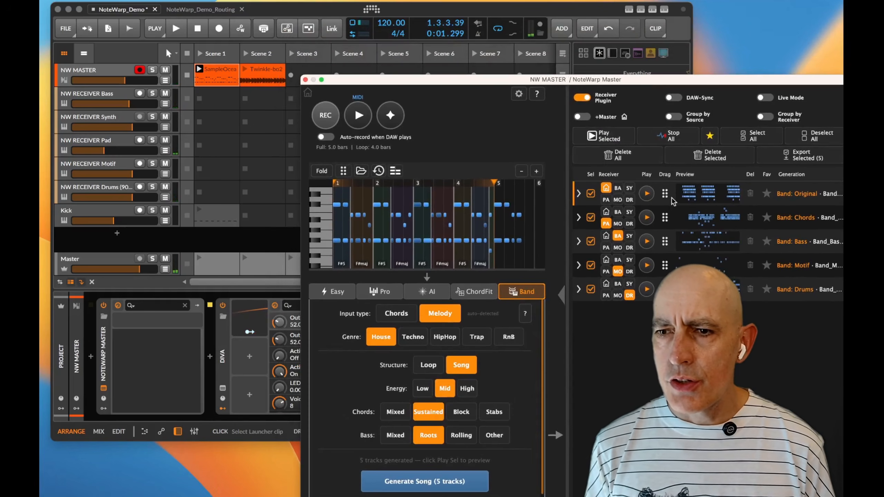
left_click_drag(644, 197, 260, 144)
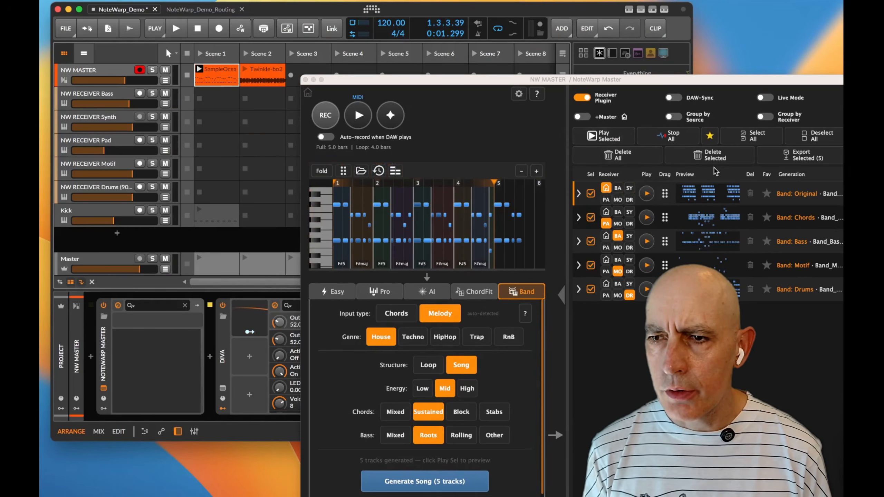
left_click_drag(806, 158, 259, 229)
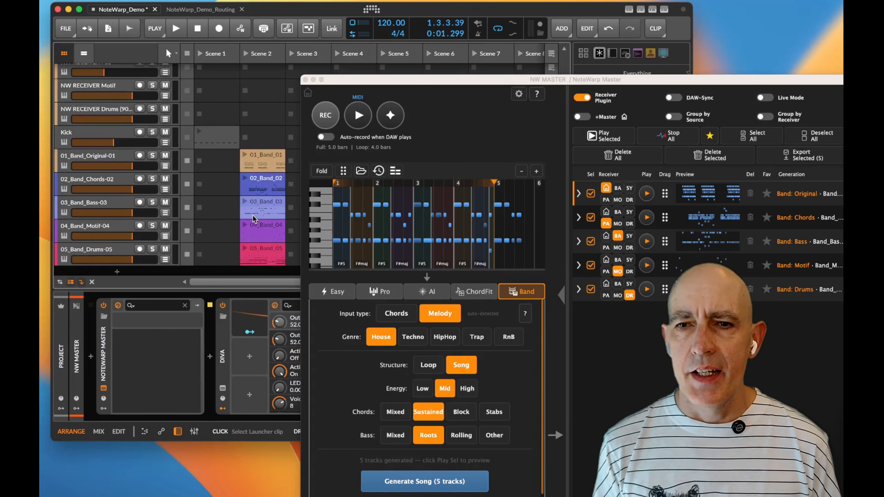
key("super+z")
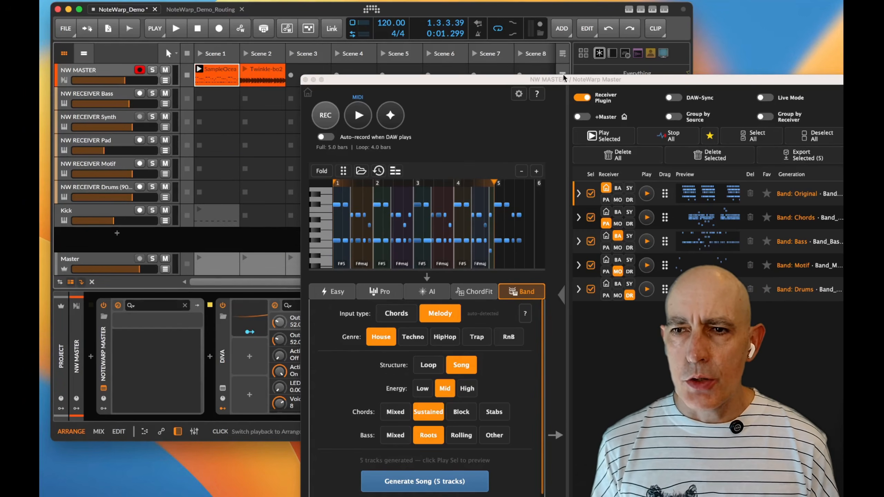
left_click_drag(570, 80, 465, 46)
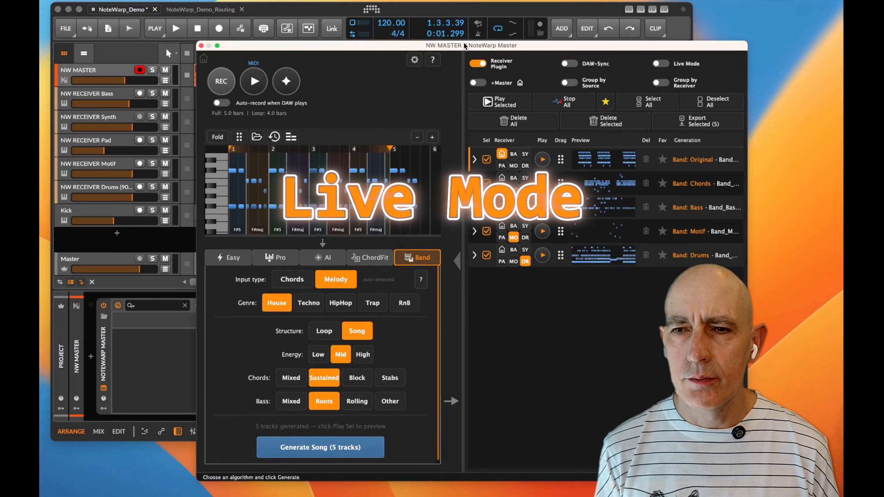
Step: Replace all band generations with two Variation Y melodies and two root-note basslines made with the Easy generator
left_click(533, 121)
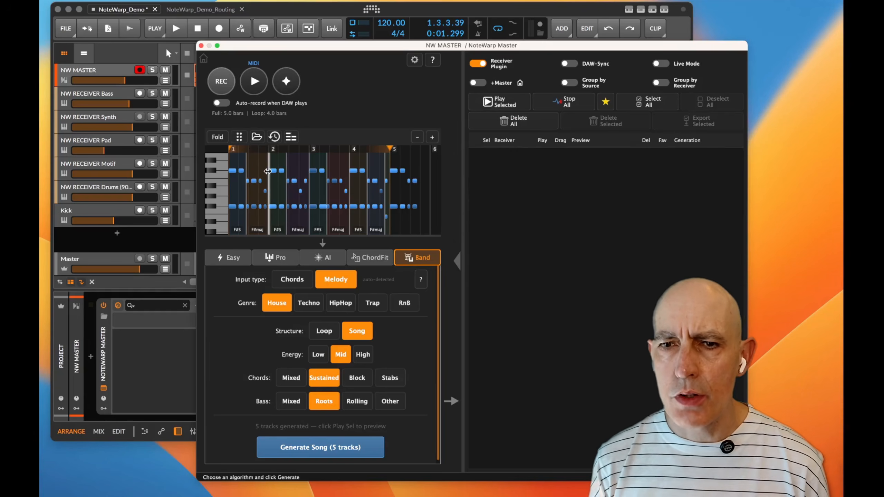
left_click(242, 260)
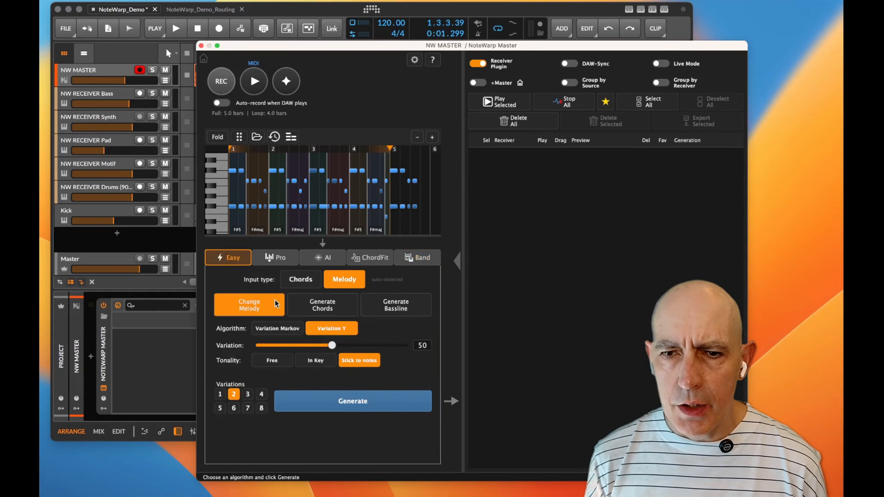
left_click(328, 406)
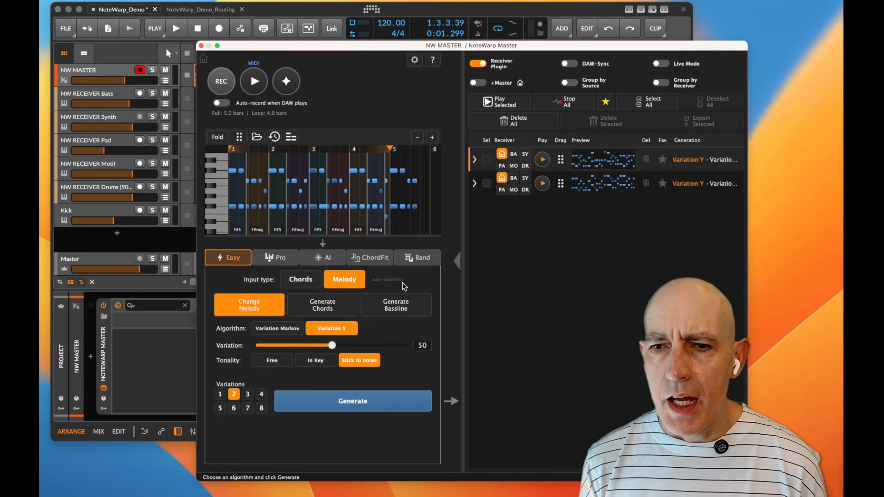
left_click(403, 296)
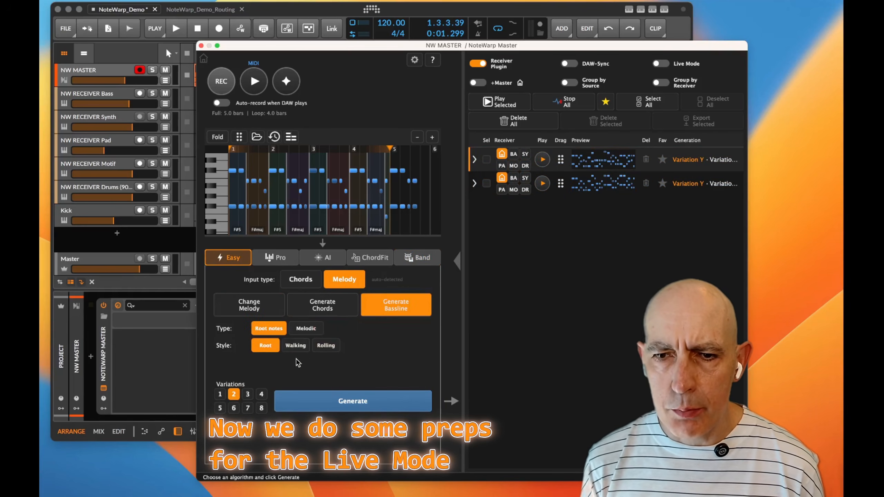
left_click(307, 407)
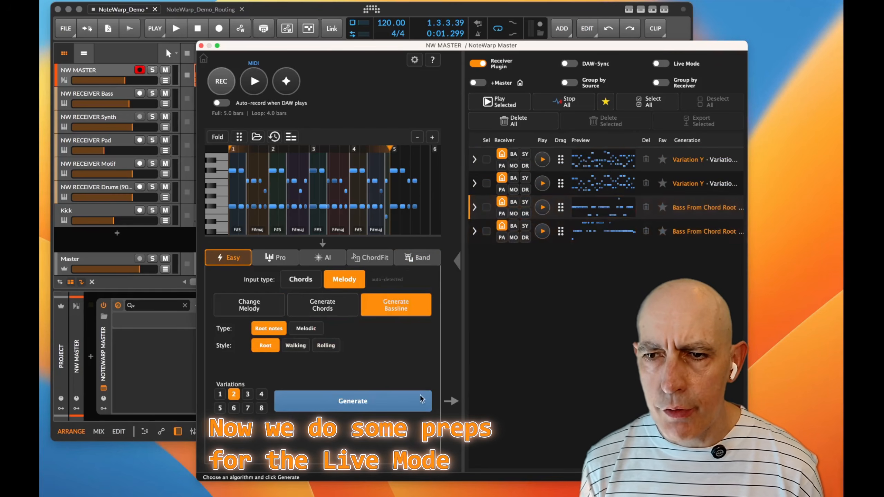
Step: Listen to the first melody variation and the second bassline separately, stopping each one
left_click(542, 161)
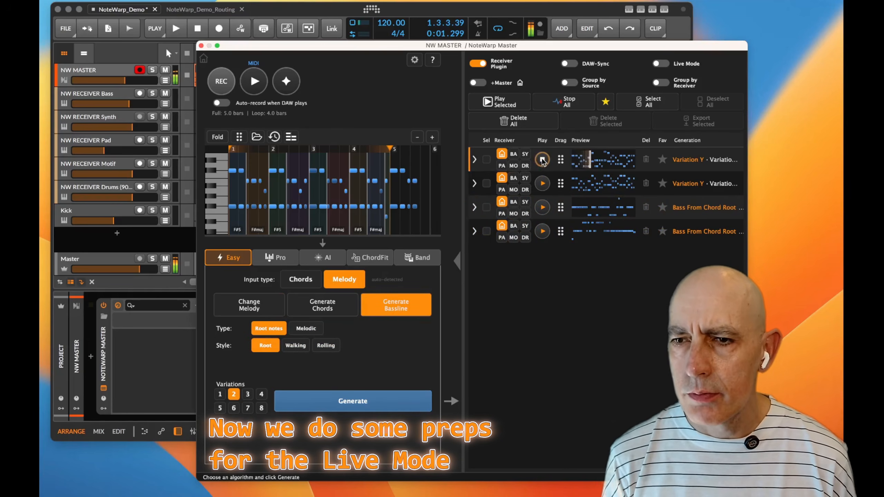
left_click(542, 160)
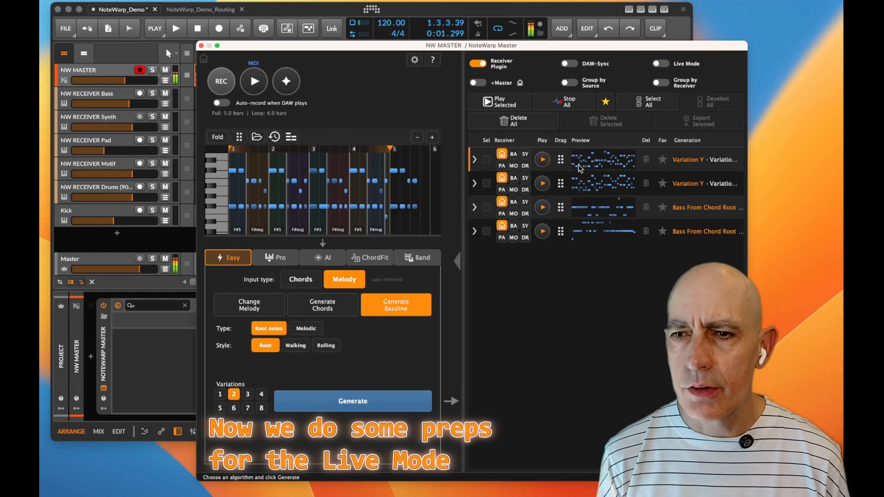
left_click(544, 232)
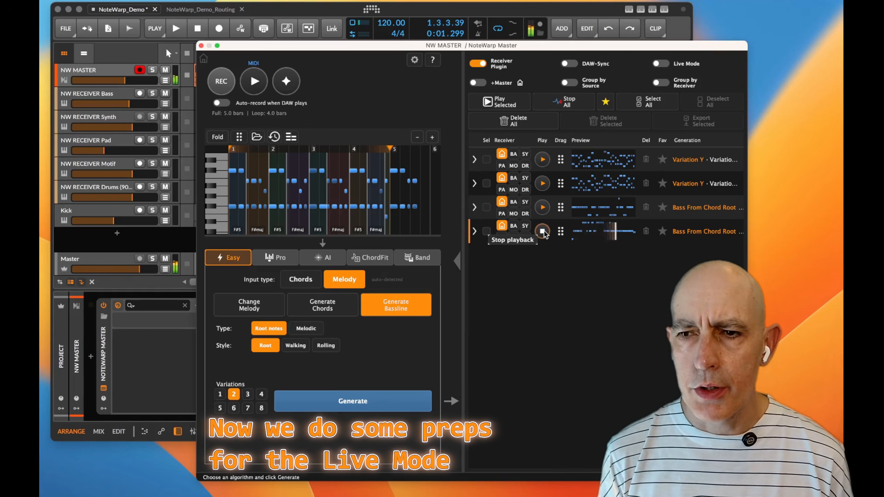
left_click(543, 232)
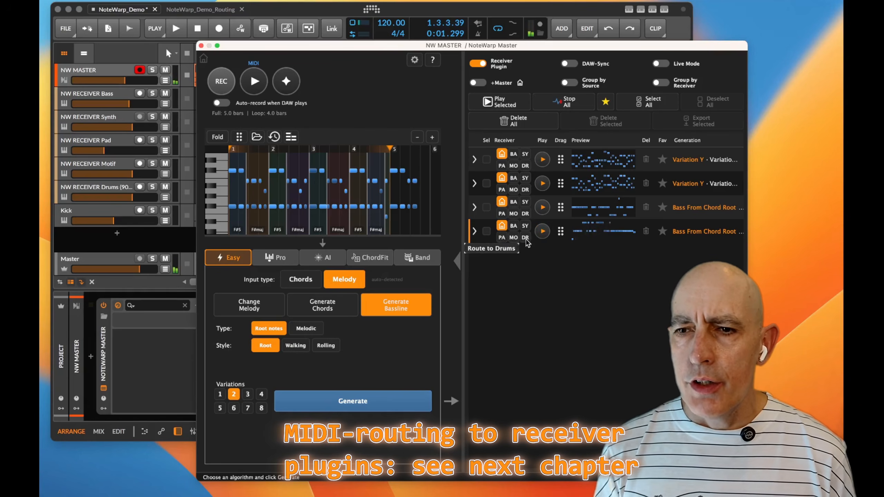
Step: Reposition the plugin window and route both generated basslines to the Bass receiver
left_click_drag(417, 47, 492, 50)
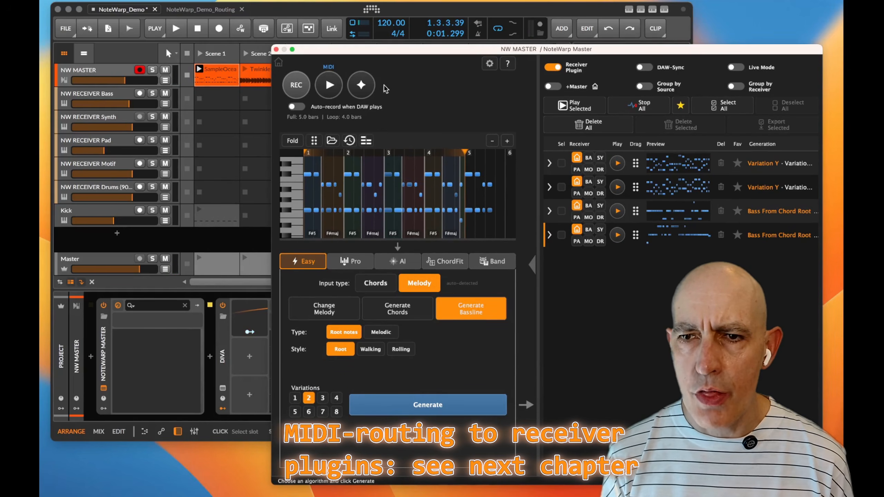
left_click_drag(396, 54, 352, 26)
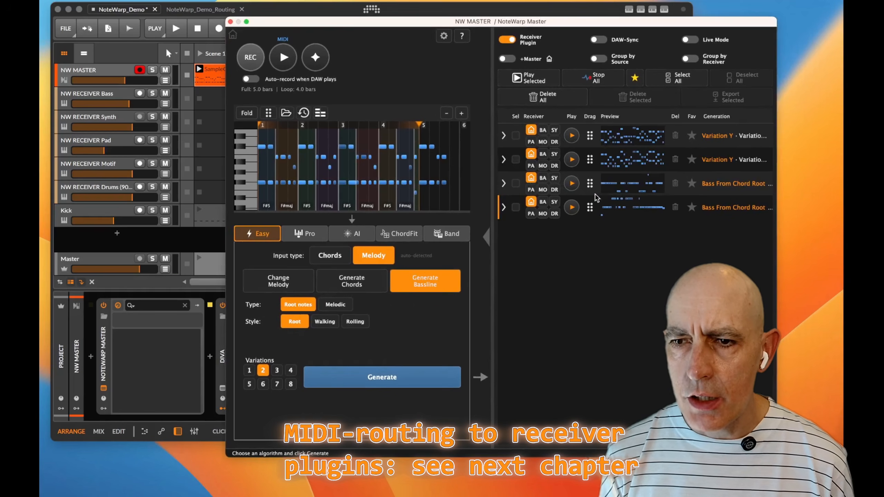
left_click(543, 203)
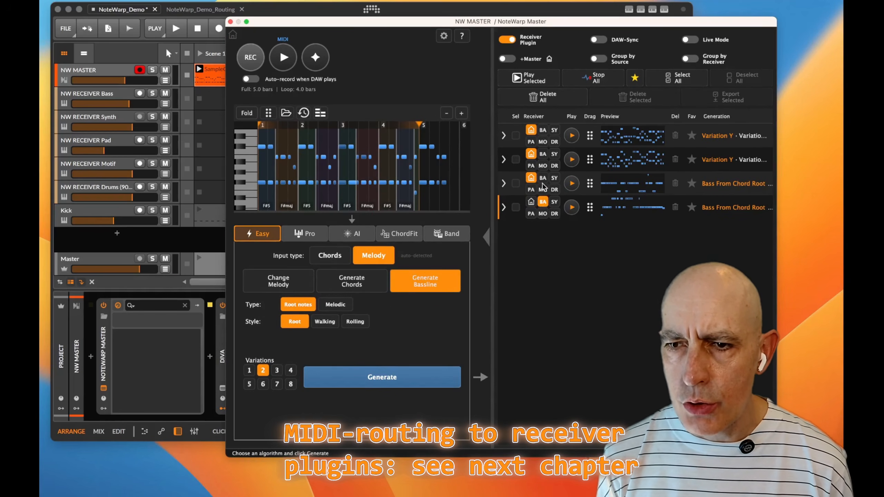
left_click(543, 179)
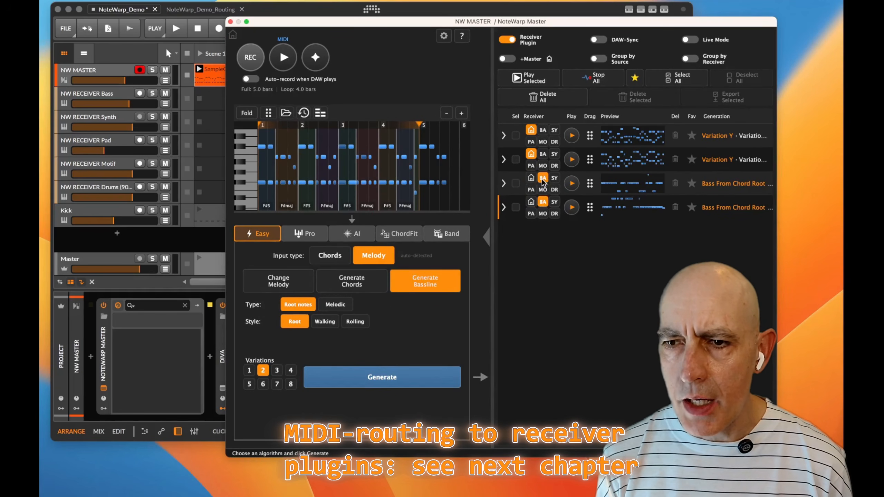
Step: Turn on Live Mode and launch the first melody variation together with the first bassline
left_click(690, 40)
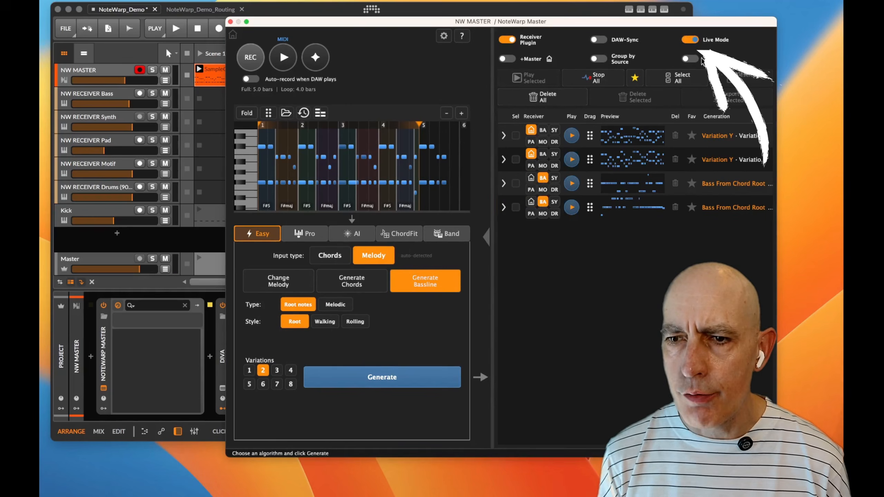
left_click(571, 137)
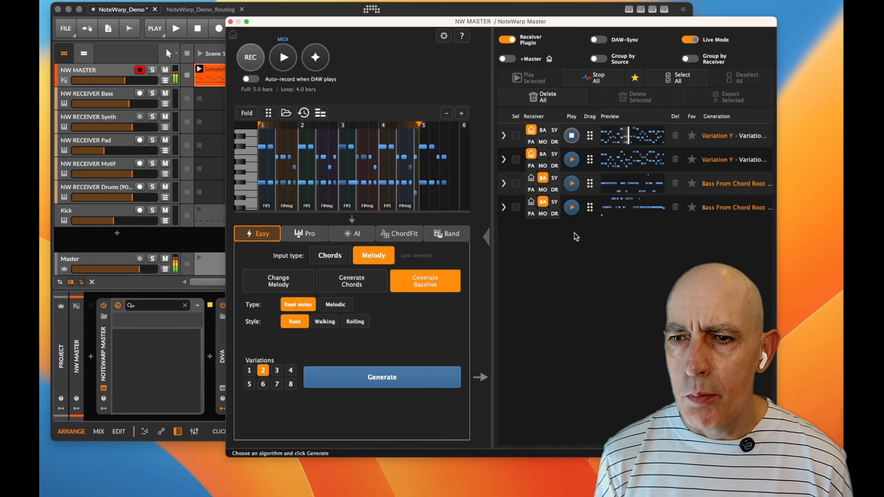
left_click(574, 185)
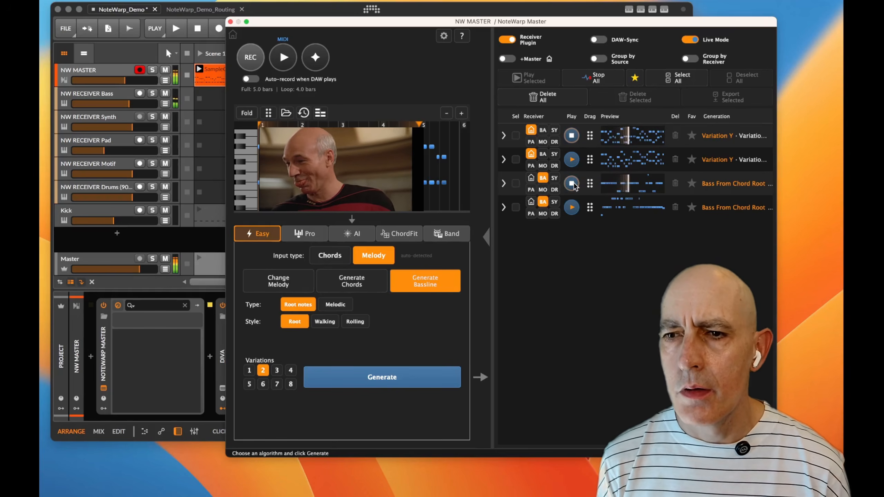
Step: Swap the playing melody and bassline for the second version of each during live playback, and stop both
left_click(572, 135)
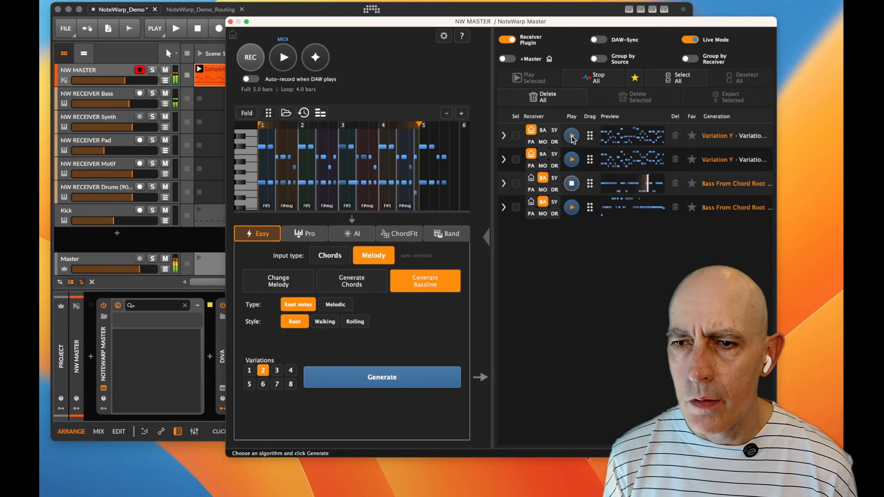
left_click(572, 160)
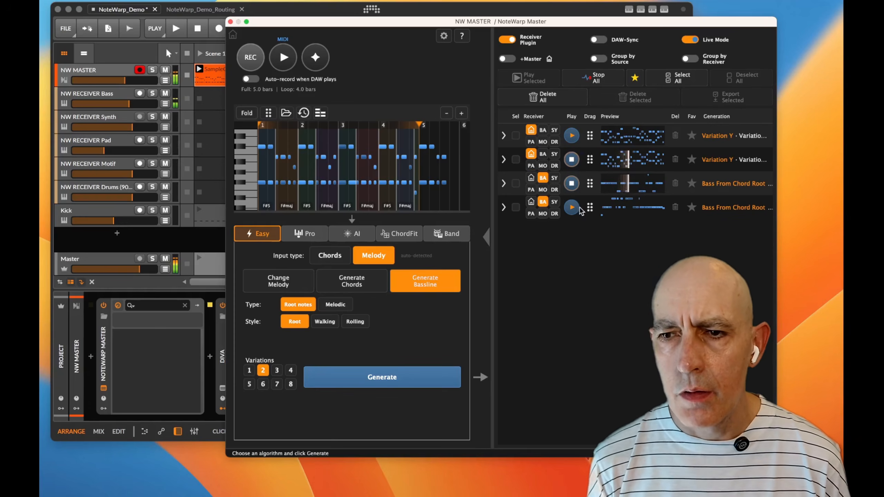
left_click(572, 183)
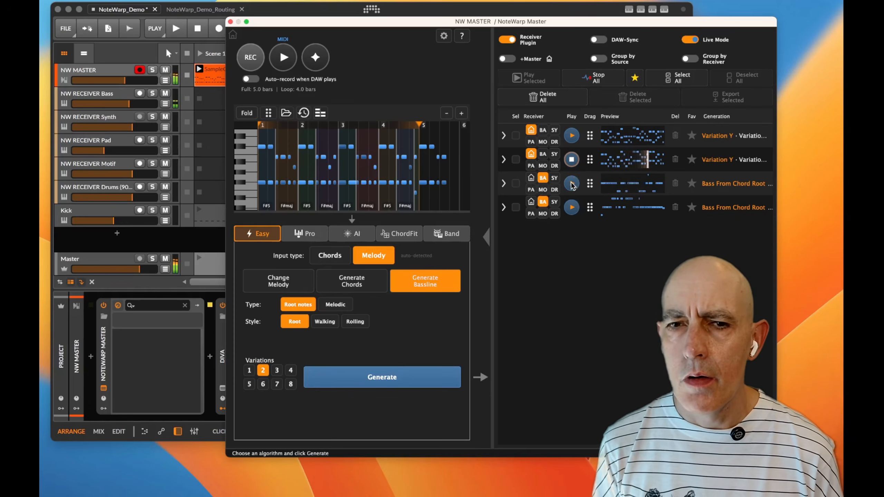
left_click(572, 208)
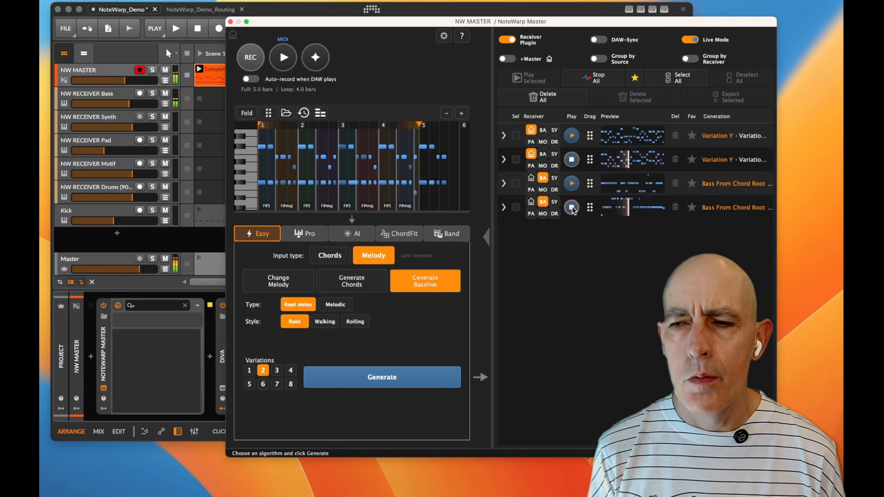
left_click(572, 208)
left_click(572, 159)
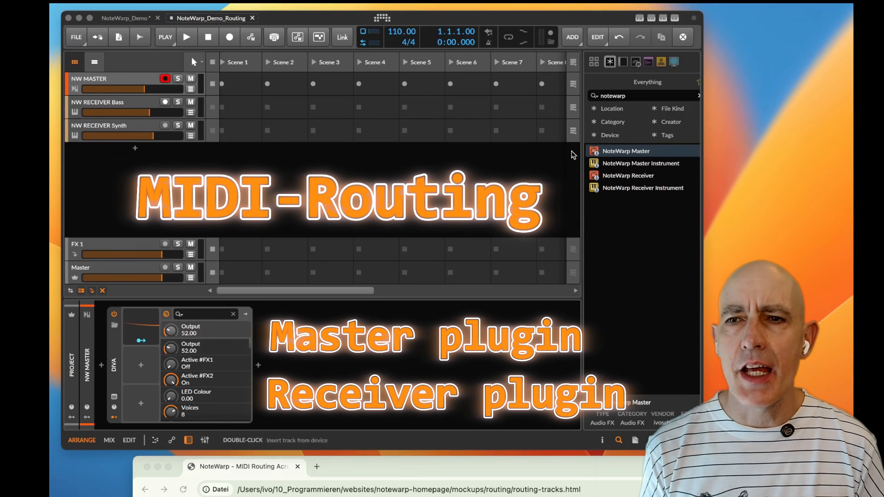
Step: Examine the NoteWarp Master and NoteWarp Receiver plugins and their Instrument versions among the device search results
left_click(619, 154)
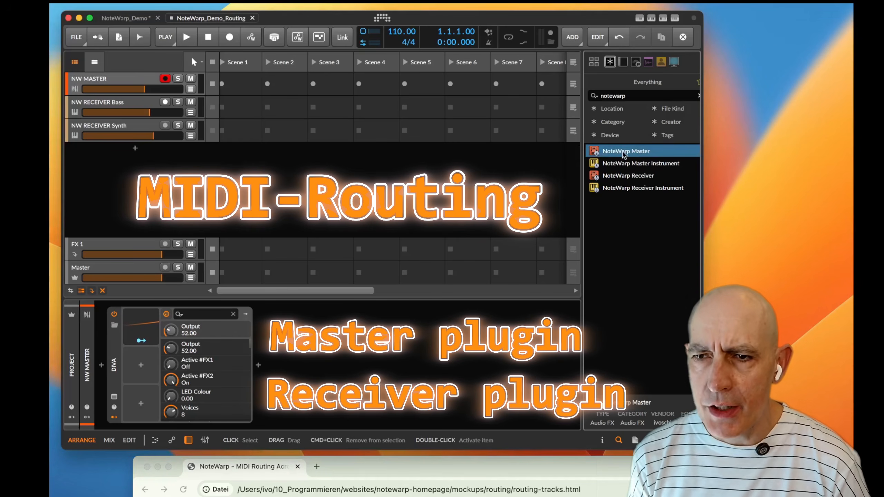
left_click(627, 176)
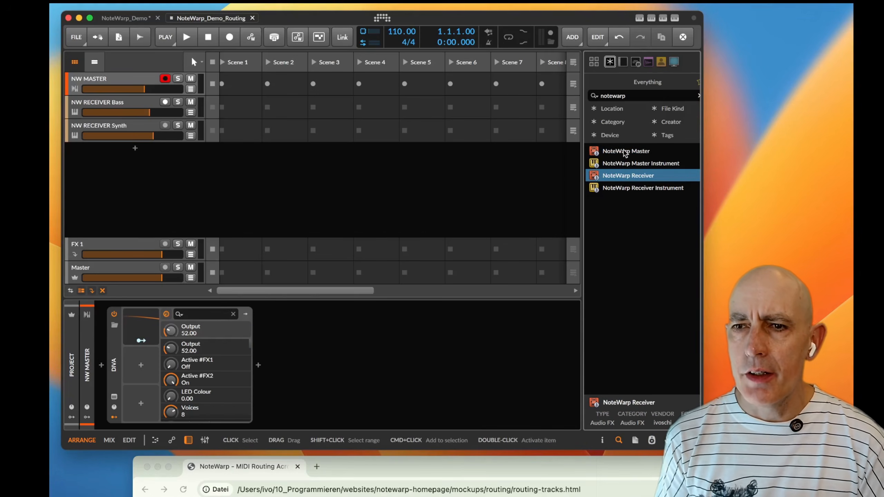
left_click(636, 165)
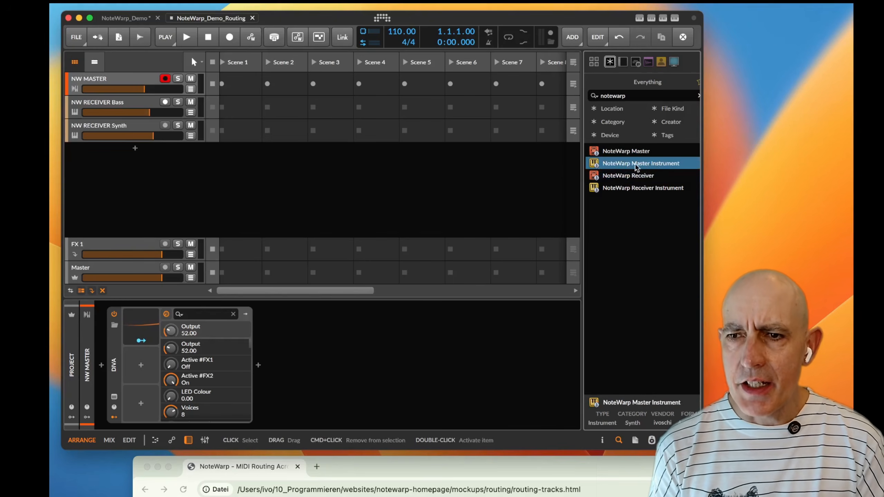
left_click(642, 188)
left_click(641, 176)
left_click(638, 153)
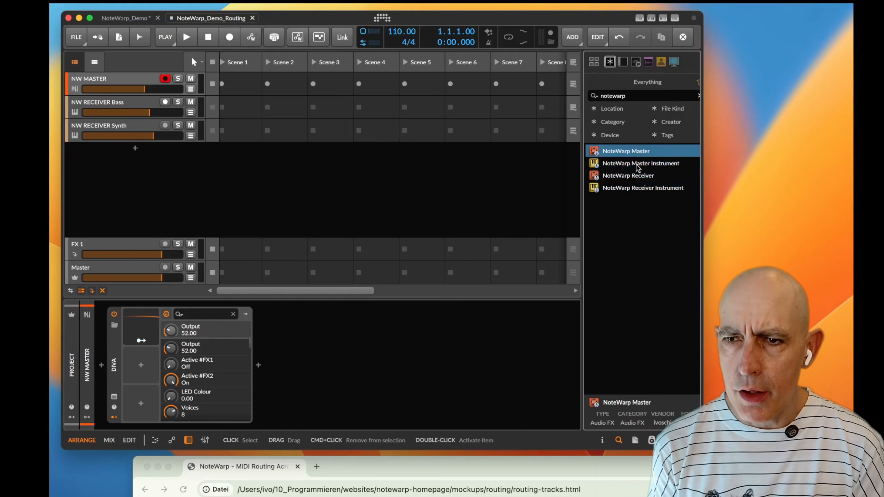
left_click(637, 164)
left_click(635, 189)
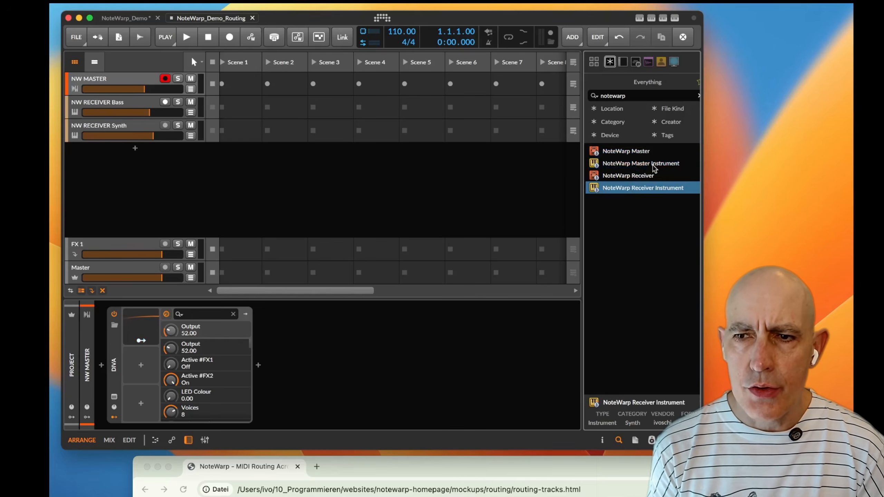
Step: Insert NoteWarp Master ahead of the Diva synth on the NW MASTER track and close its plugin window
left_click(640, 152)
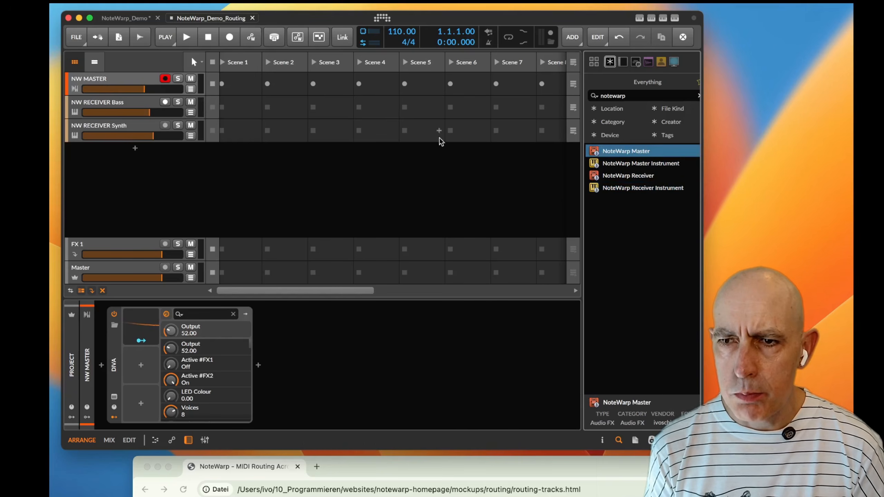
left_click_drag(618, 153, 101, 365)
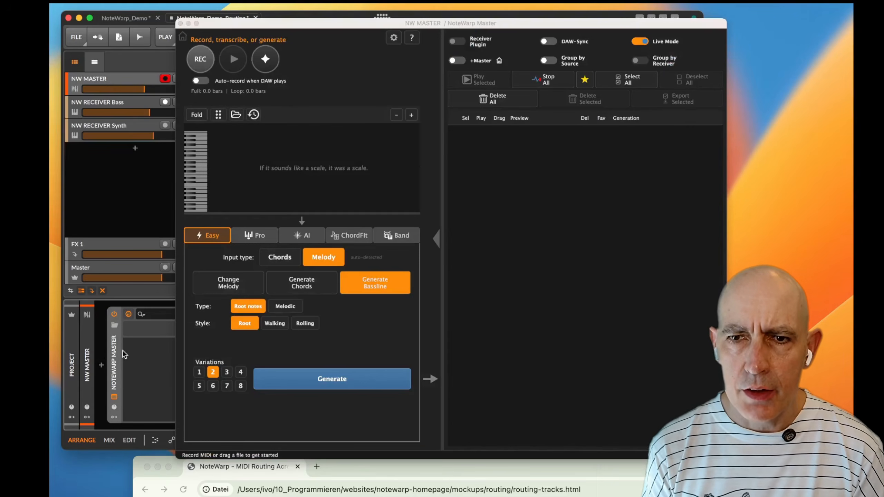
left_click_drag(332, 20, 556, 26)
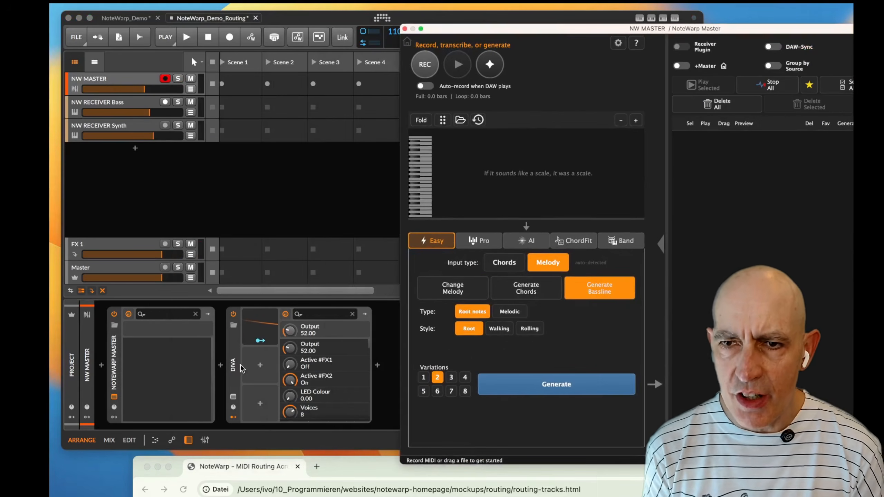
left_click(404, 29)
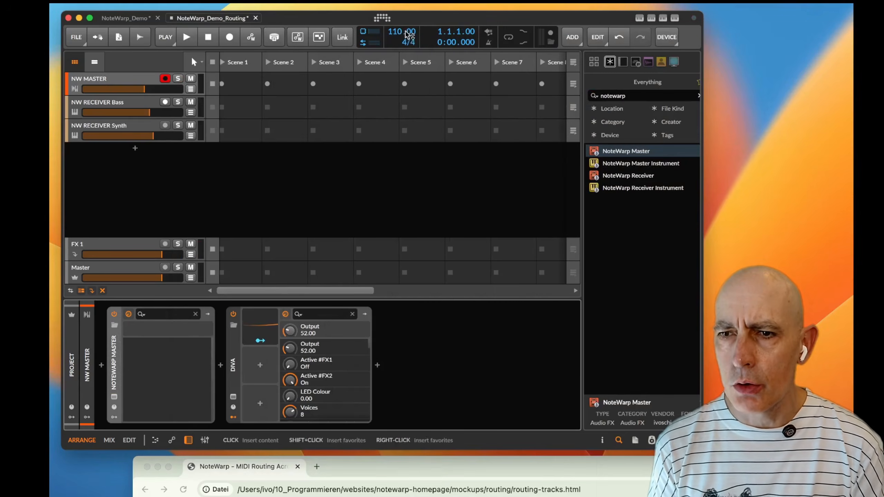
Step: Insert NoteWarp Receiver ahead of Diva on the NW RECEIVER Bass track and name the receiver Bass
left_click(631, 177)
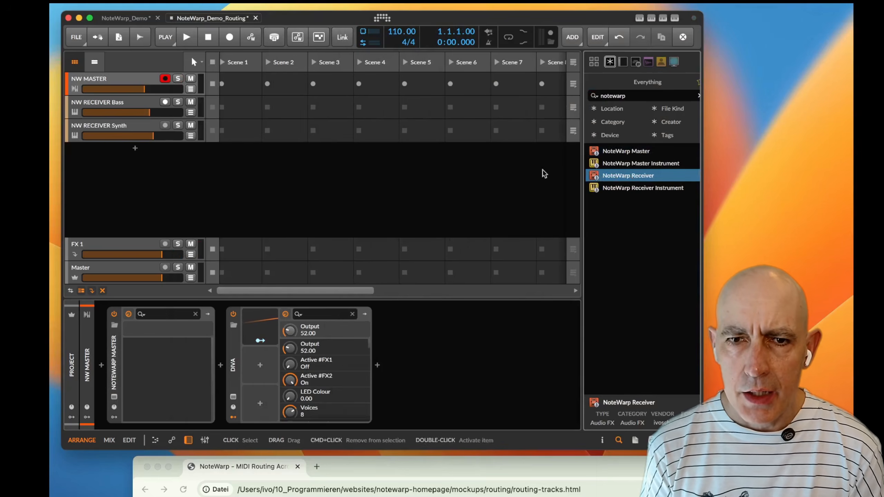
left_click(96, 106)
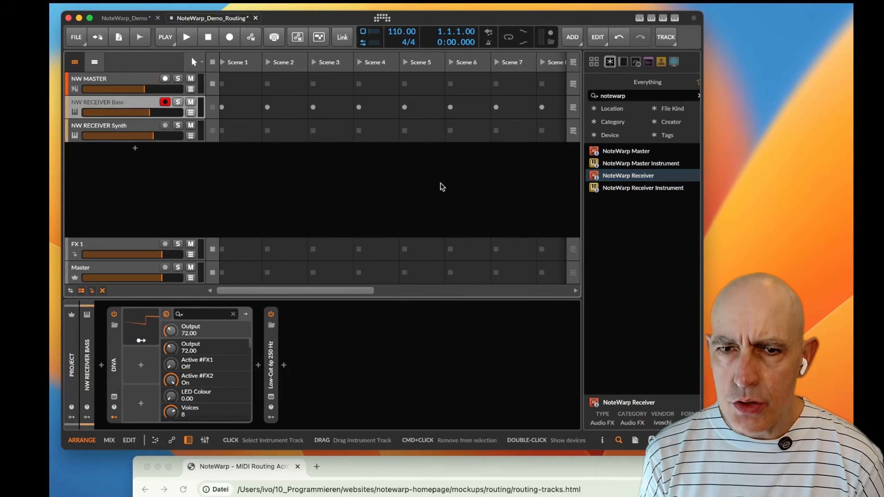
left_click_drag(628, 179, 103, 331)
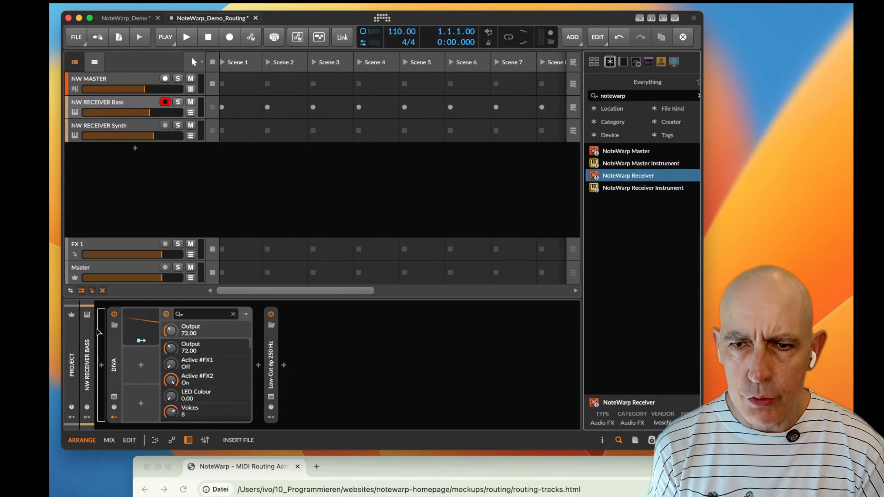
left_click(453, 214)
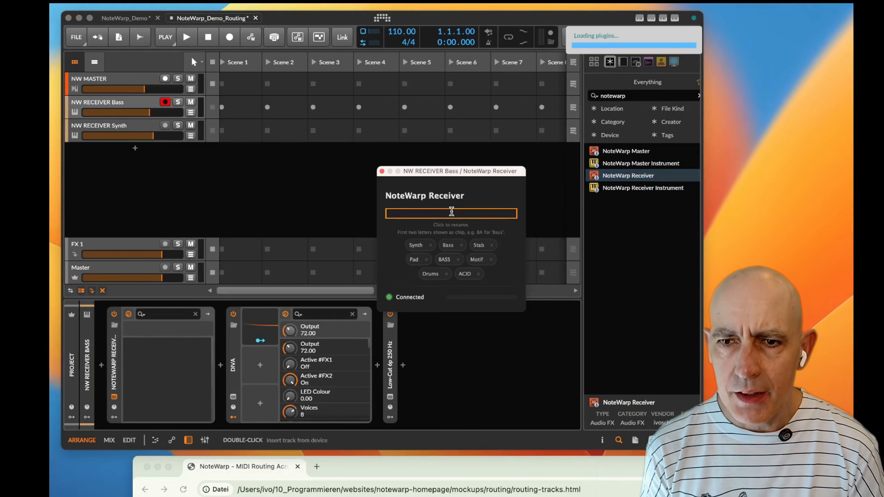
type("Bass")
key("Return")
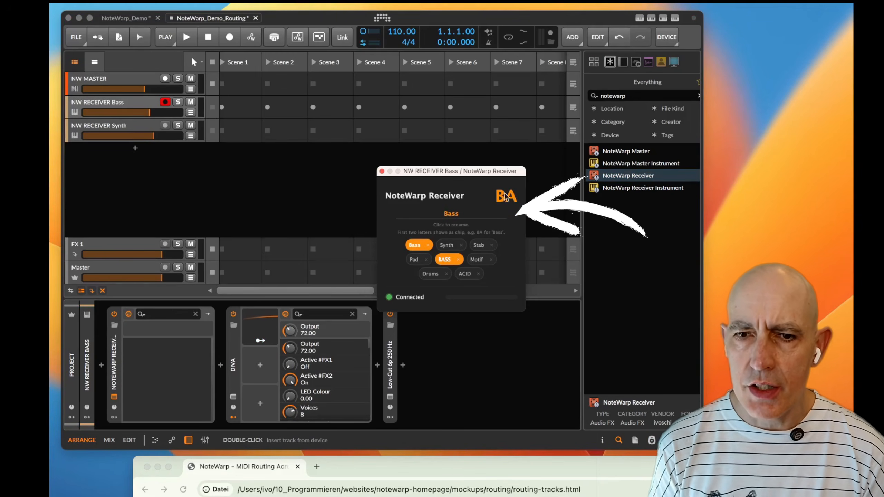
Step: Close the Bass receiver window, insert NoteWarp Receiver ahead of Diva on the NW RECEIVER Synth track, and name it Synth
left_click(382, 171)
left_click(112, 129)
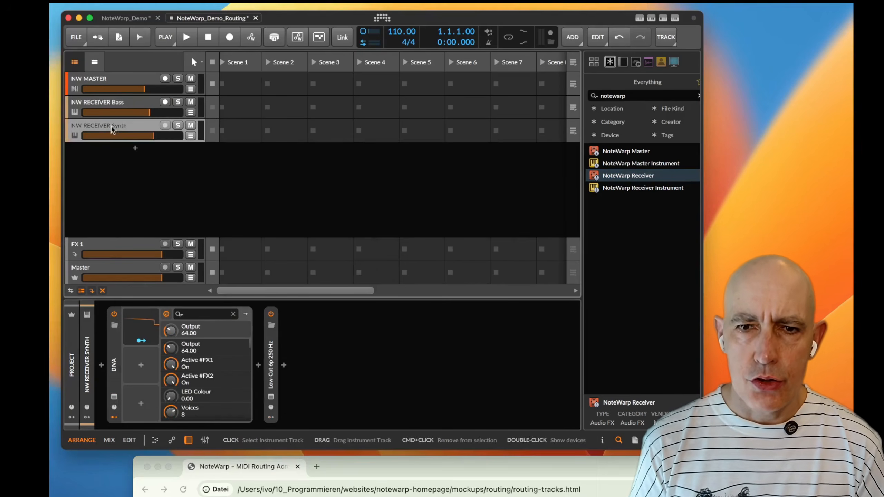
left_click_drag(651, 176, 108, 334)
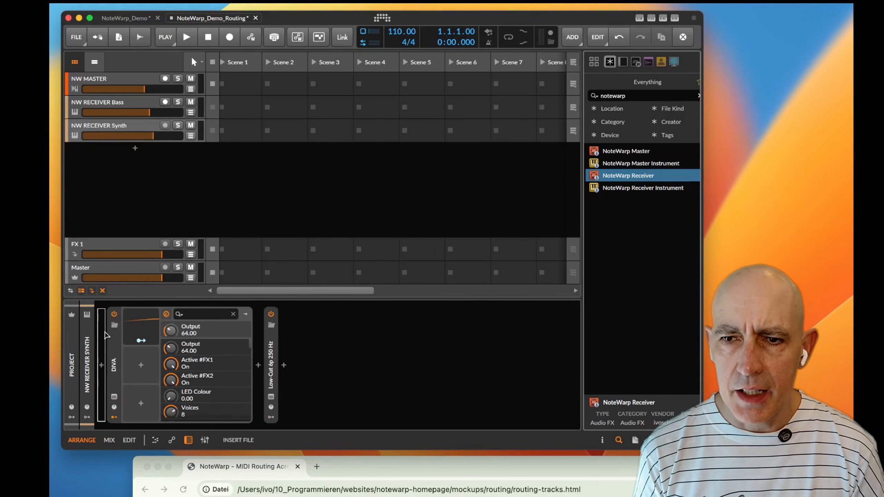
left_click(469, 212)
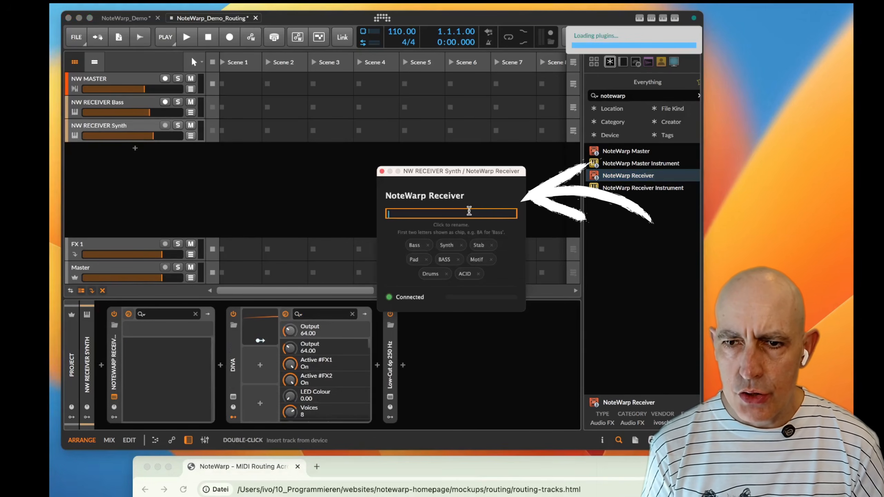
type("Synth")
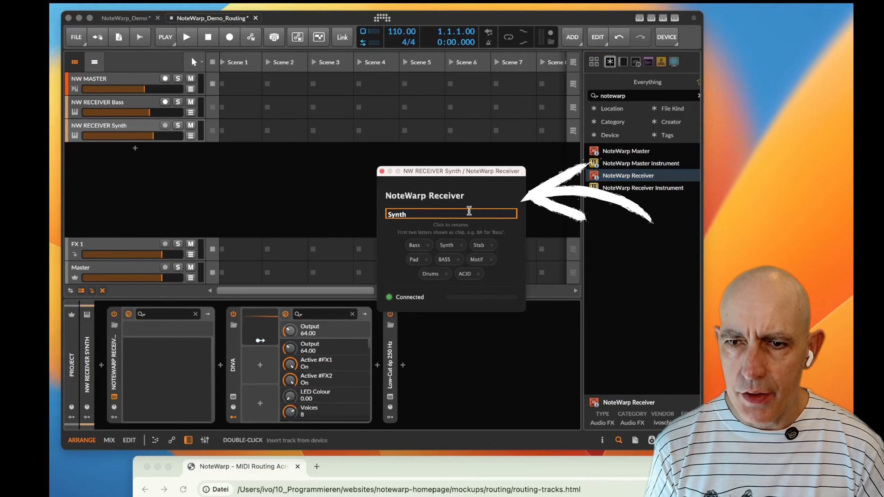
key("Return")
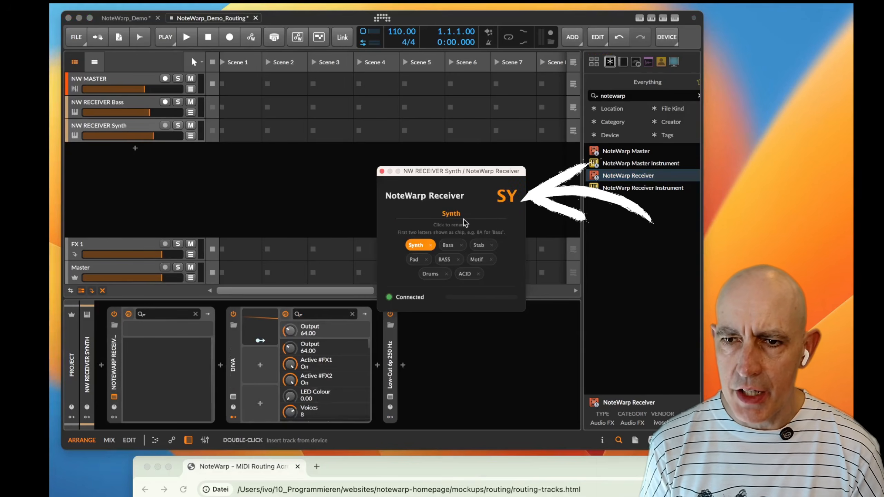
left_click(381, 173)
Step: Open NoteWarp Master on the NW MASTER track and generate two four-bar G major House chord variations with Driving mood from scratch
left_click(122, 81)
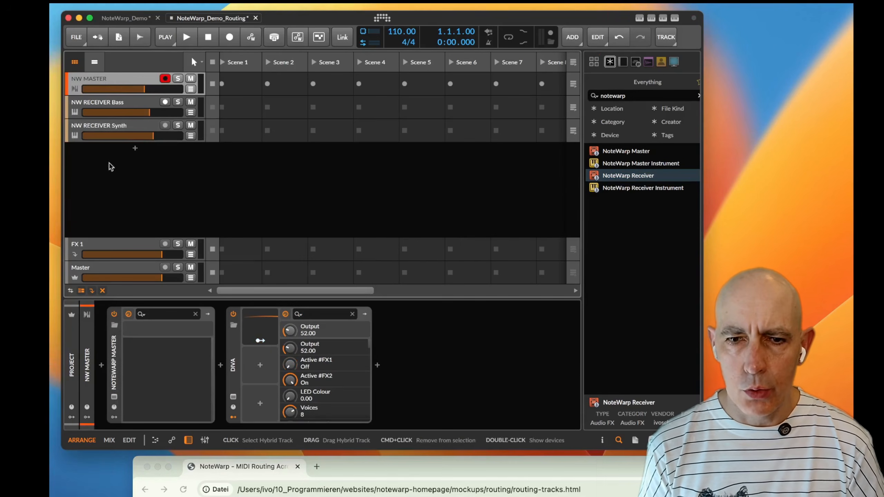
left_click(115, 397)
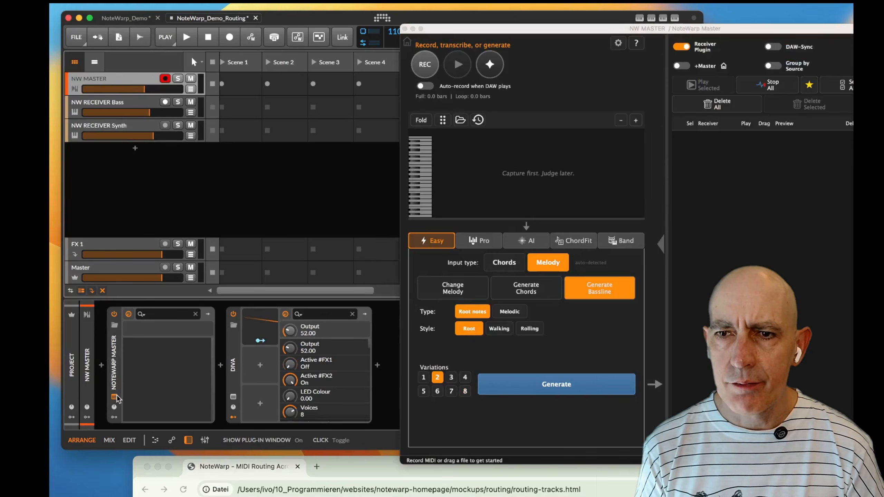
left_click_drag(545, 29, 362, 25)
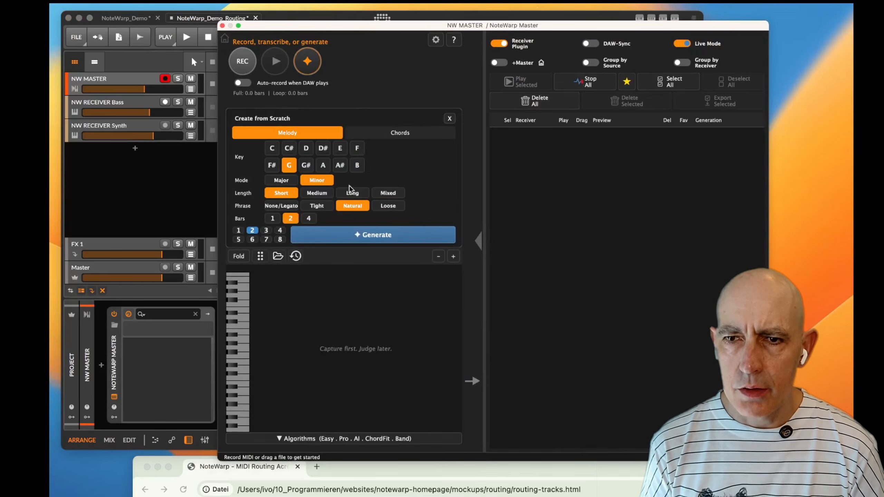
left_click(393, 136)
left_click(363, 236)
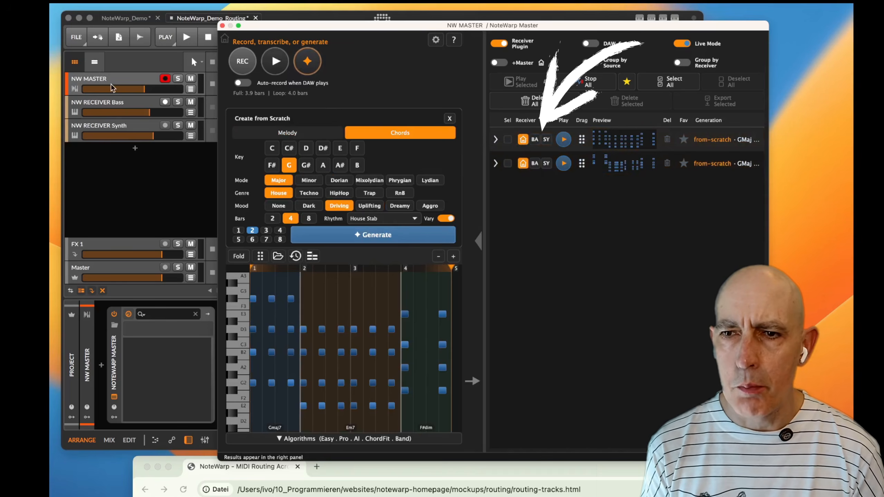
Step: Switch the first chord generation's receiver to Bass, to Synth, and back to the master track
left_click(535, 140)
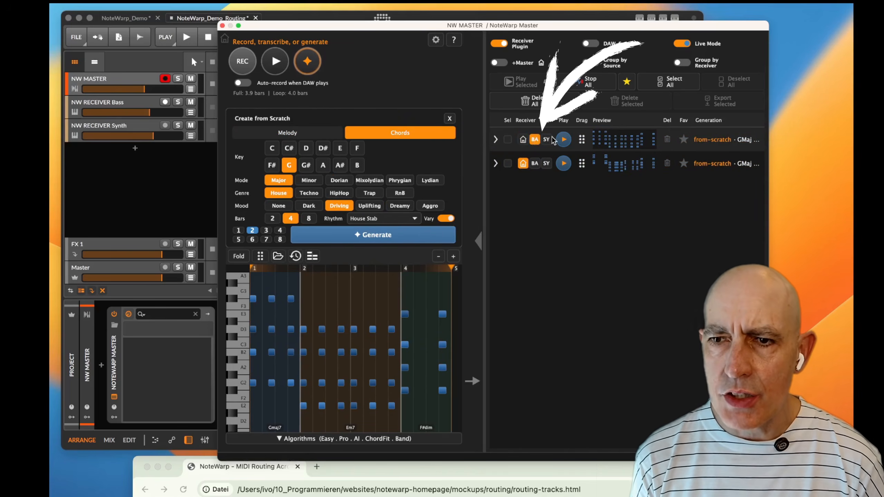
left_click(547, 139)
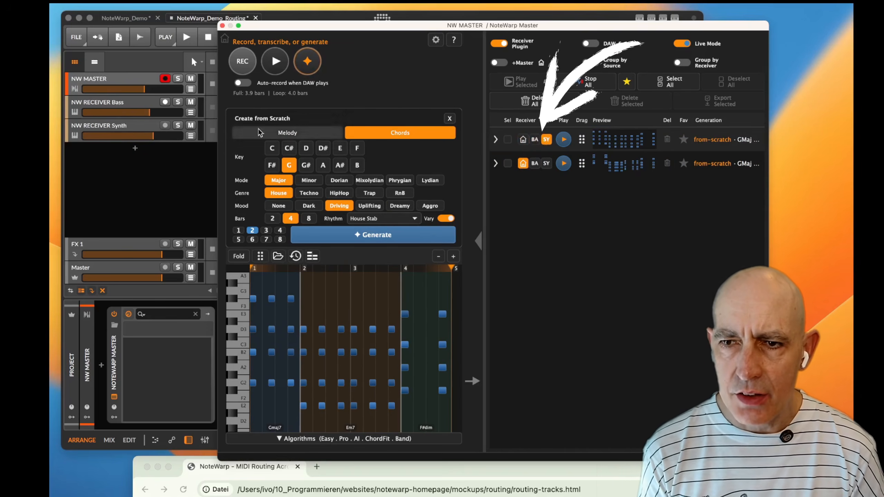
left_click(523, 140)
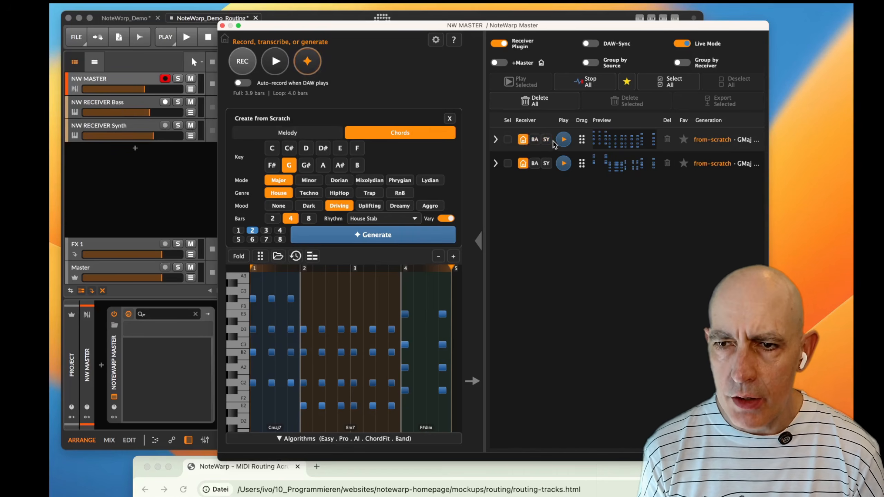
Step: Play the first chord generation on the master, reroute it to the Bass and Synth receivers during playback, and stop it
left_click(563, 140)
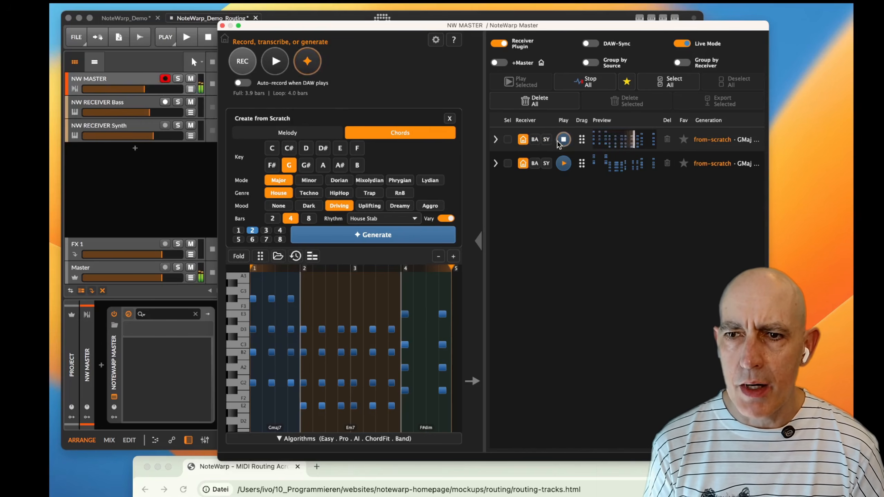
left_click(535, 140)
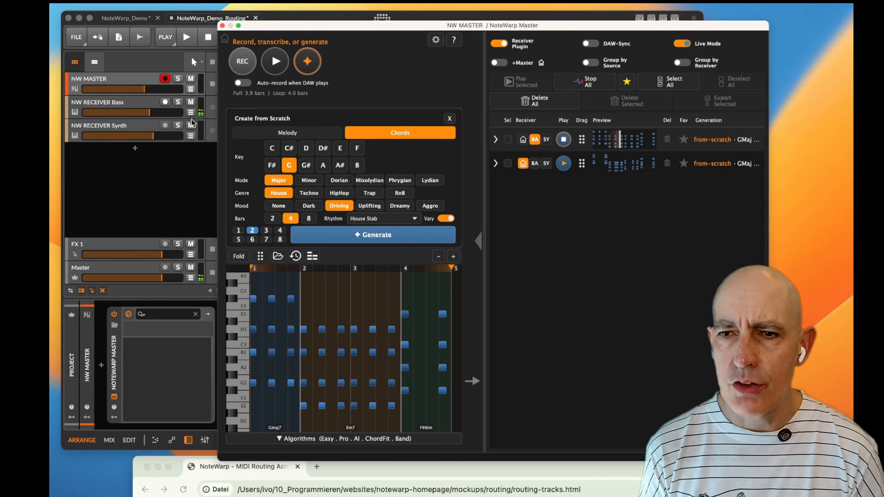
left_click(546, 143)
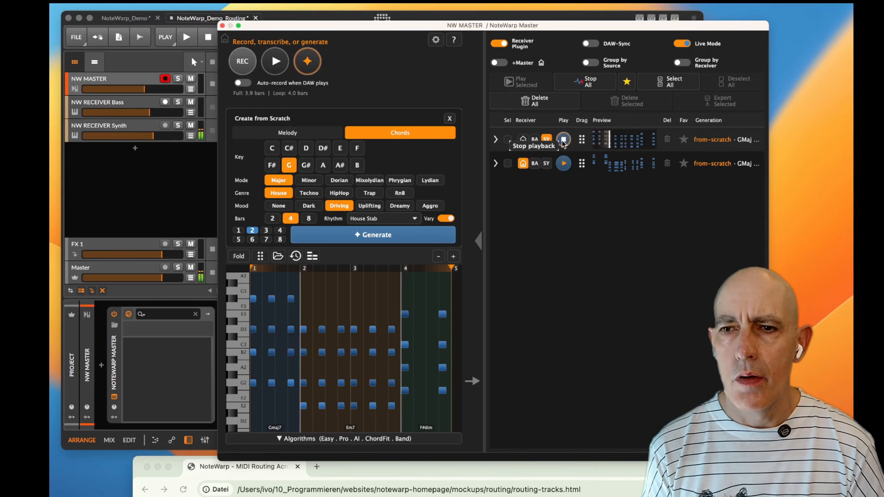
left_click(564, 140)
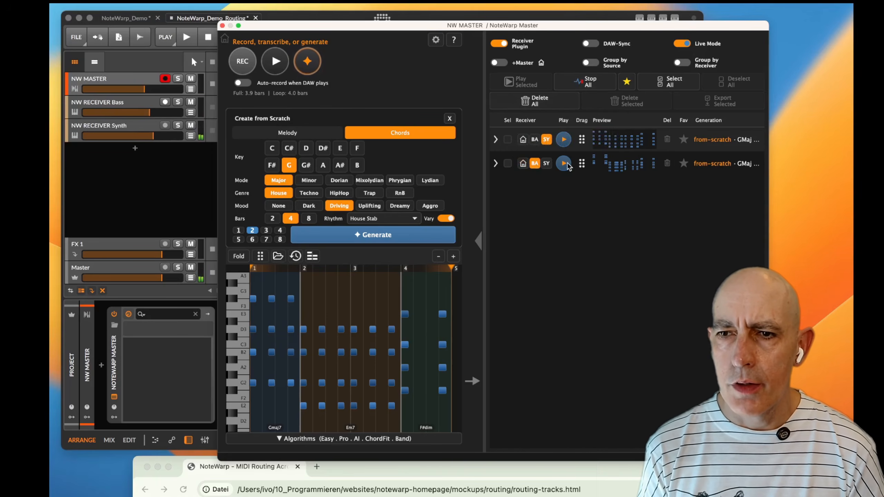
Step: Route the second chord generation to the Bass receiver, play it together with the first one on Synth, and stop all playback
left_click(563, 163)
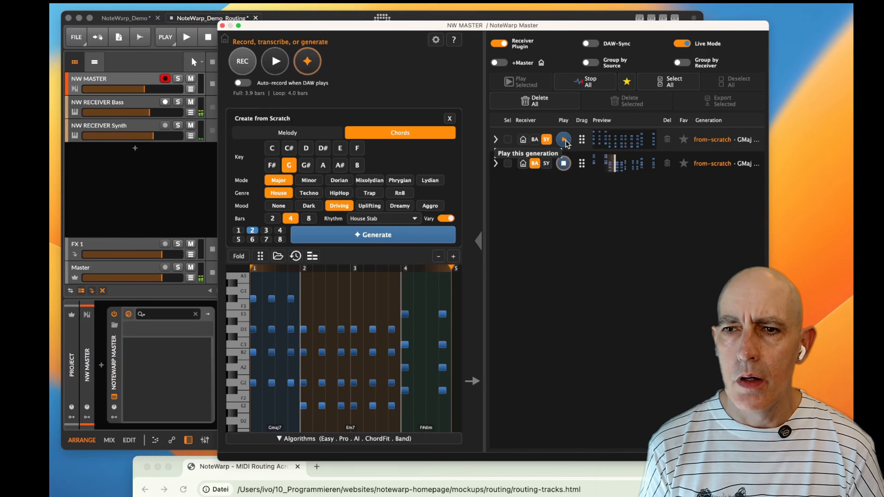
left_click(566, 141)
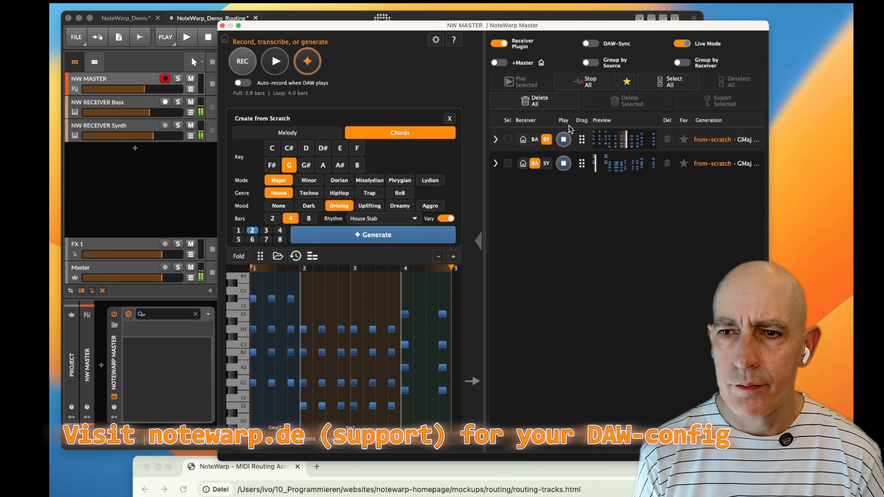
left_click(583, 82)
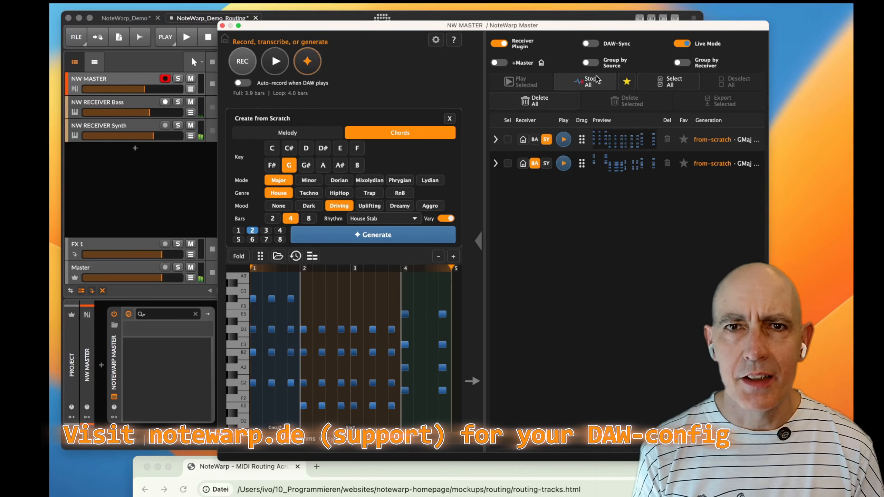
Step: Switch to the browser window and bring the NoteWarp Master/Receiver Routing diagram into full view
left_click_drag(807, 469, 706, 27)
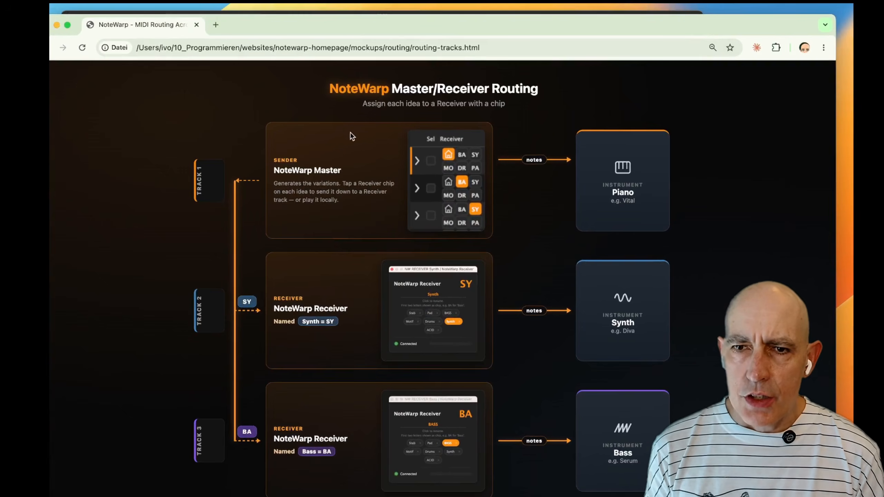